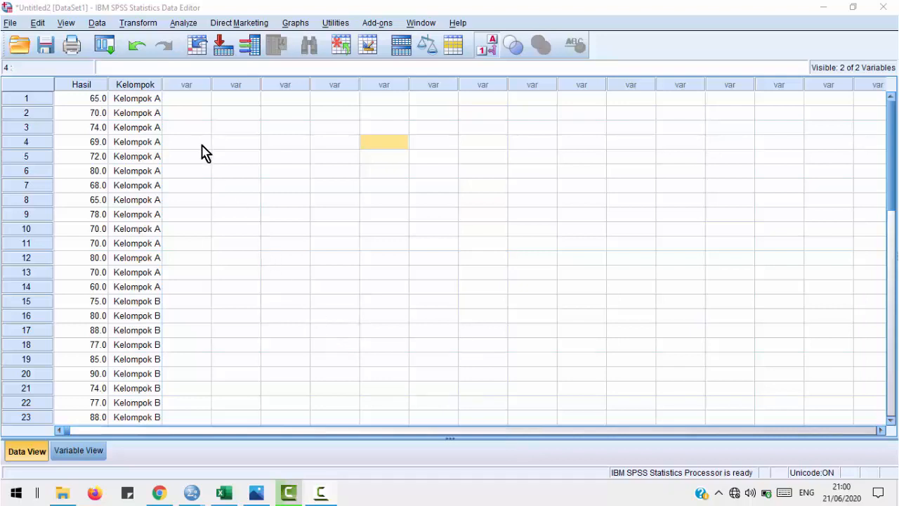
Set up an Independent-Samples T Test with Hasil Belajar as the test variable and Kelompok as the grouping variable.
click(187, 116)
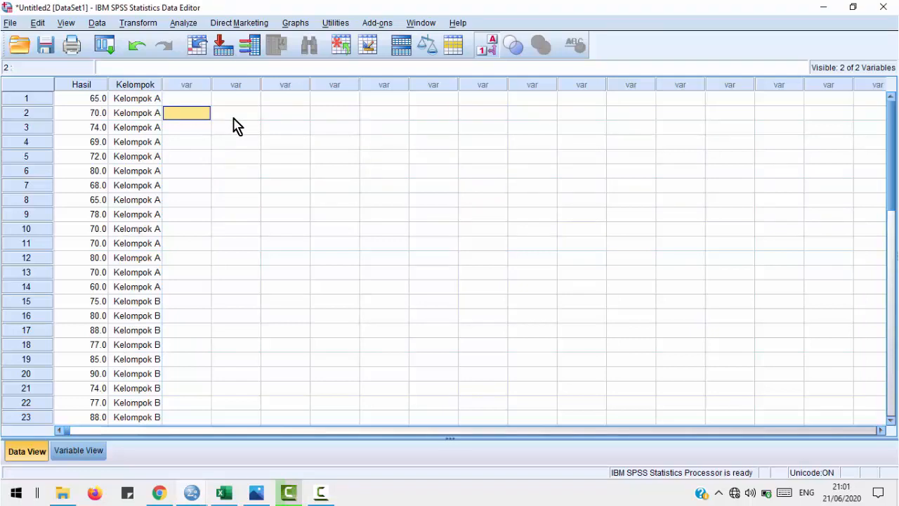
click(176, 29)
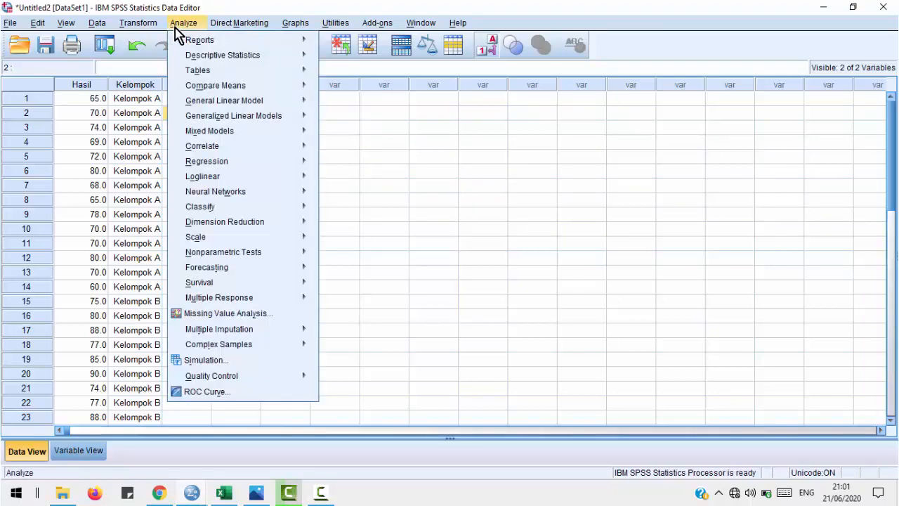
mouse_move(222, 55)
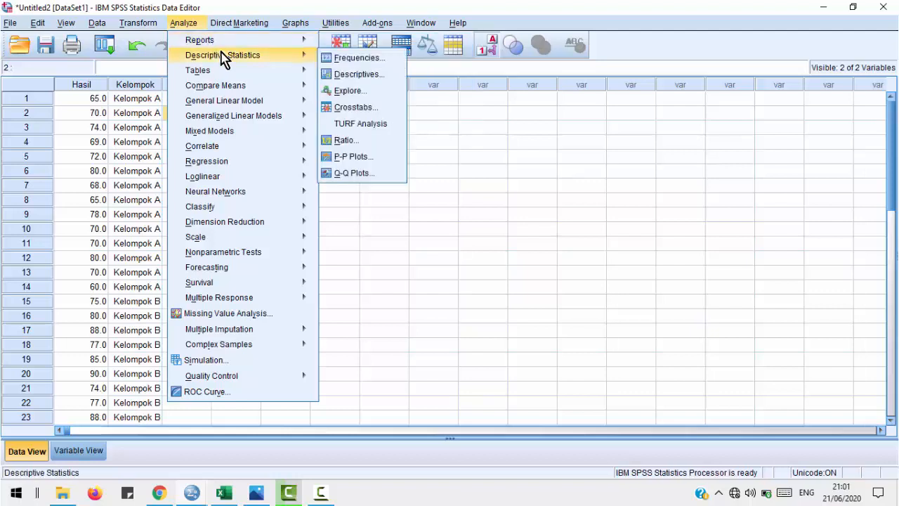
mouse_move(245, 87)
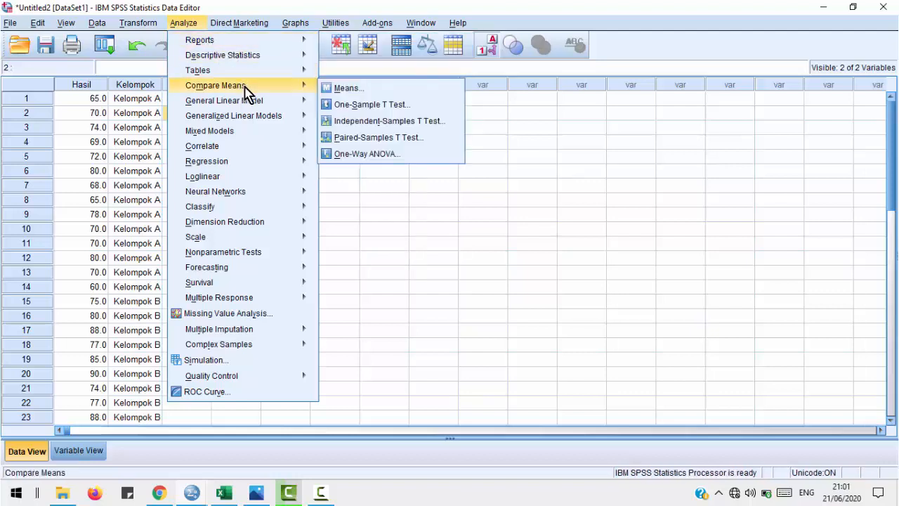
click(437, 125)
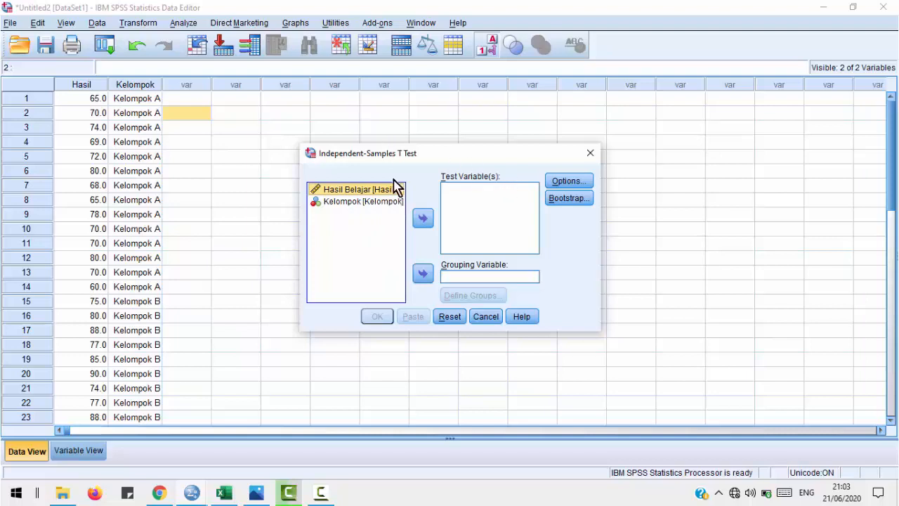
click(422, 218)
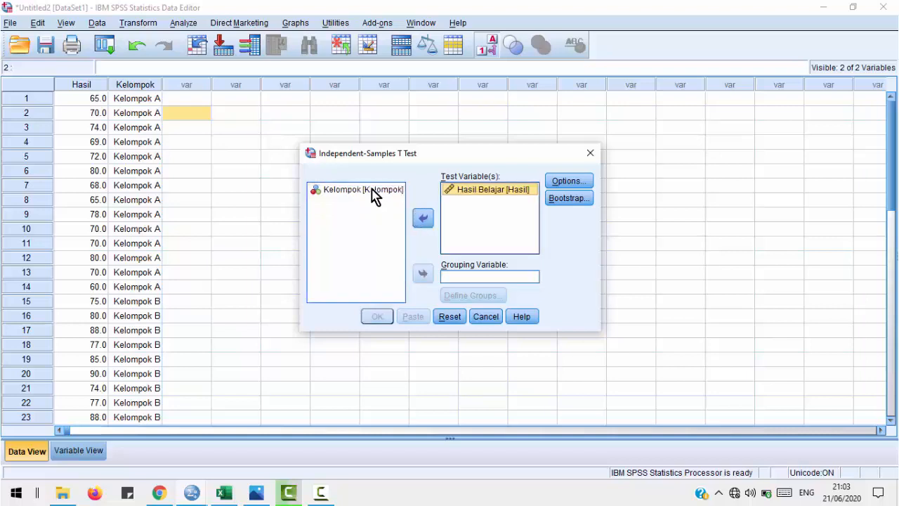
click(373, 195)
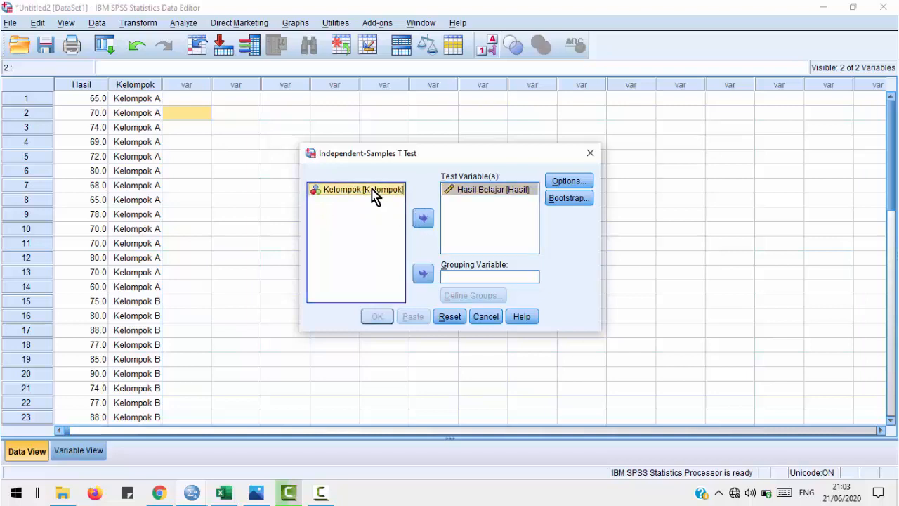
click(422, 275)
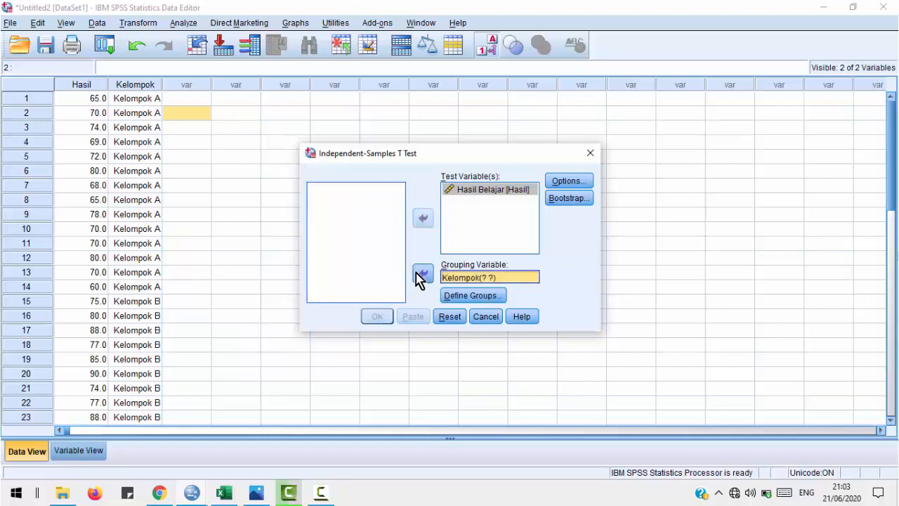
Check the confidence interval percentage in the t test options and accept the options.
click(566, 182)
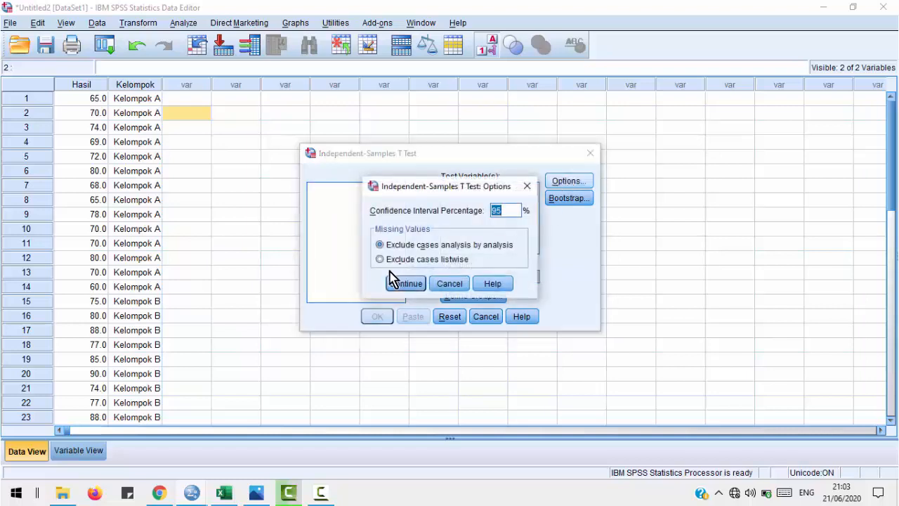
click(512, 210)
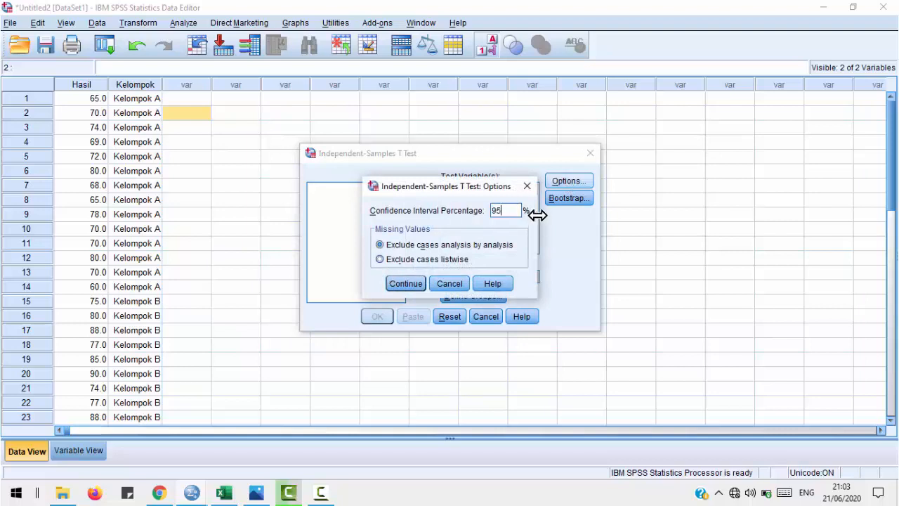
click(393, 284)
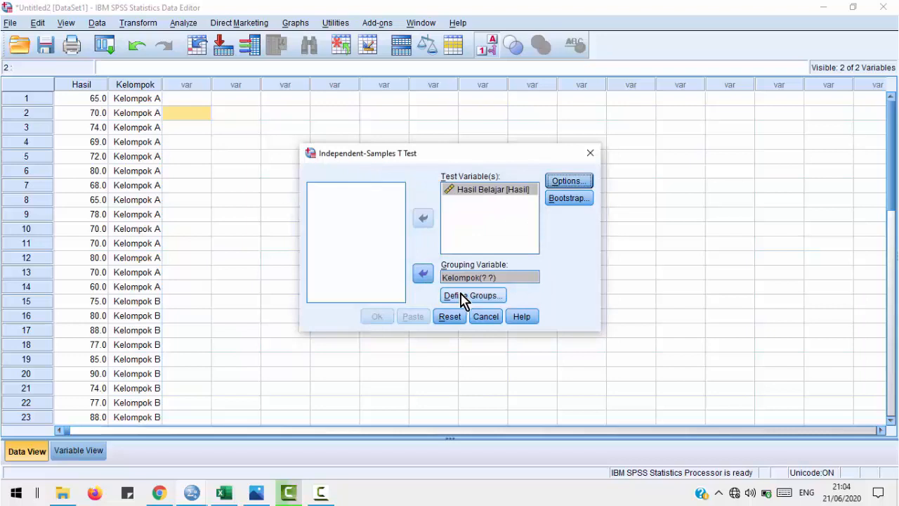
Define the Kelompok groups as 1 and 2, and run the independent-samples t test.
click(464, 296)
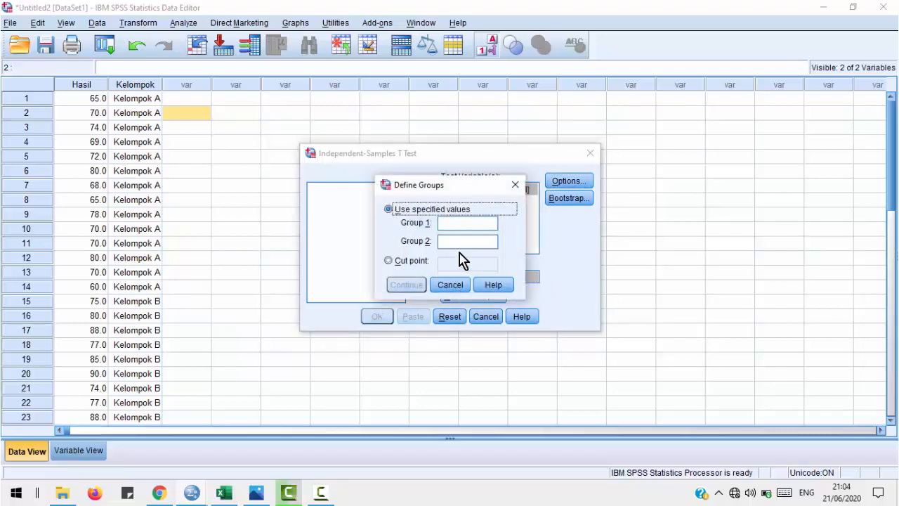
click(478, 223)
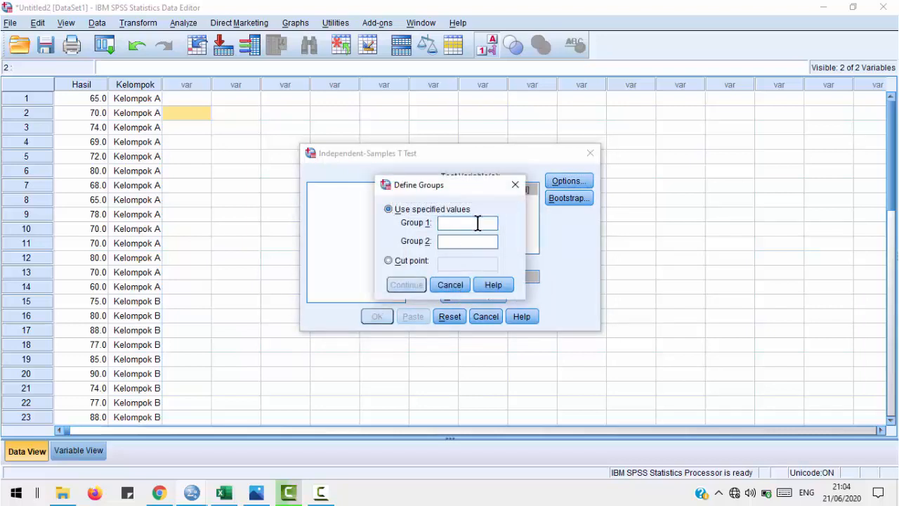
text(1)
click(482, 246)
text(2)
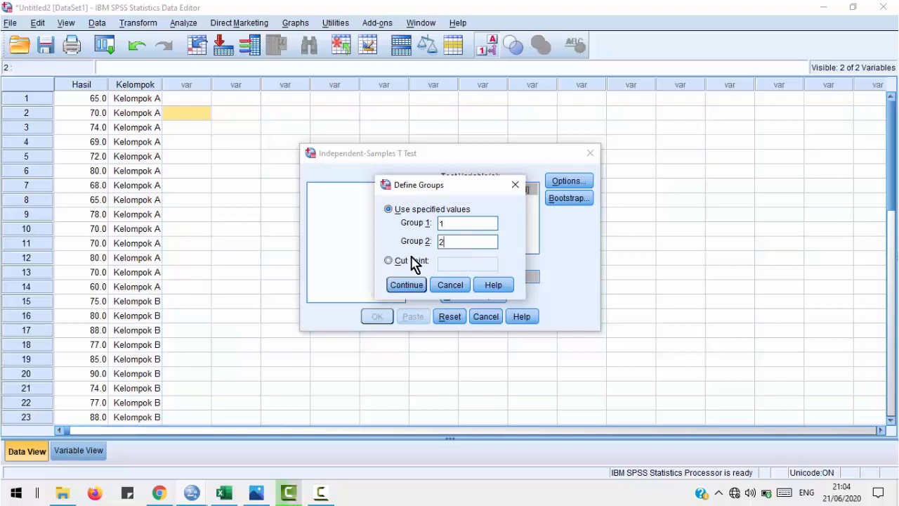
click(403, 287)
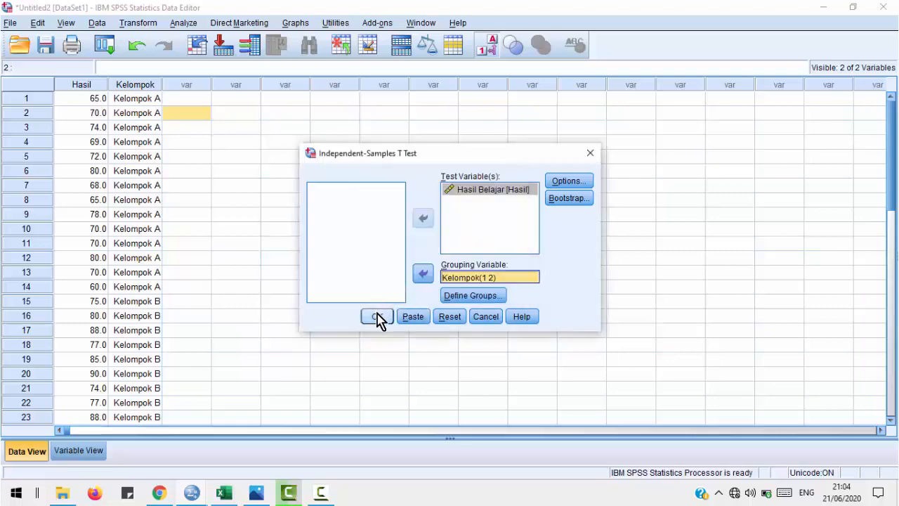
click(377, 317)
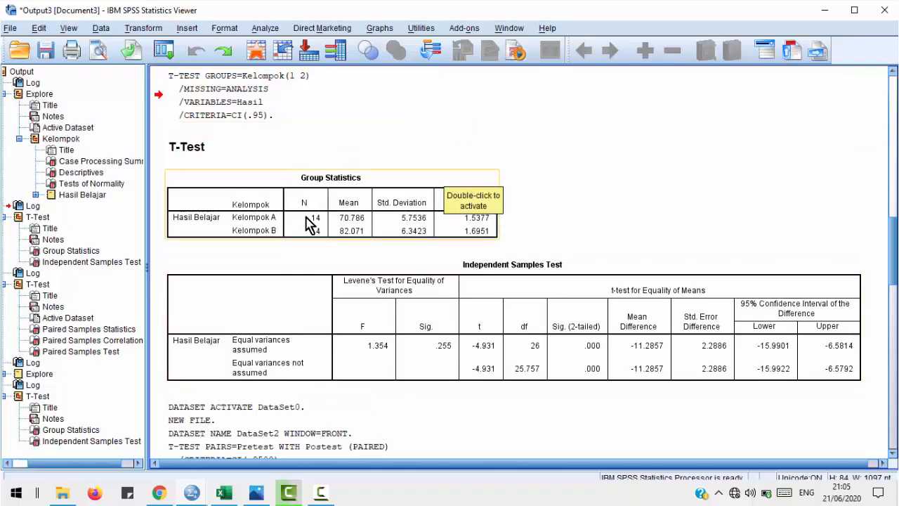
Examine the Group Statistics and Independent Samples Test tables in the t test output.
click(279, 199)
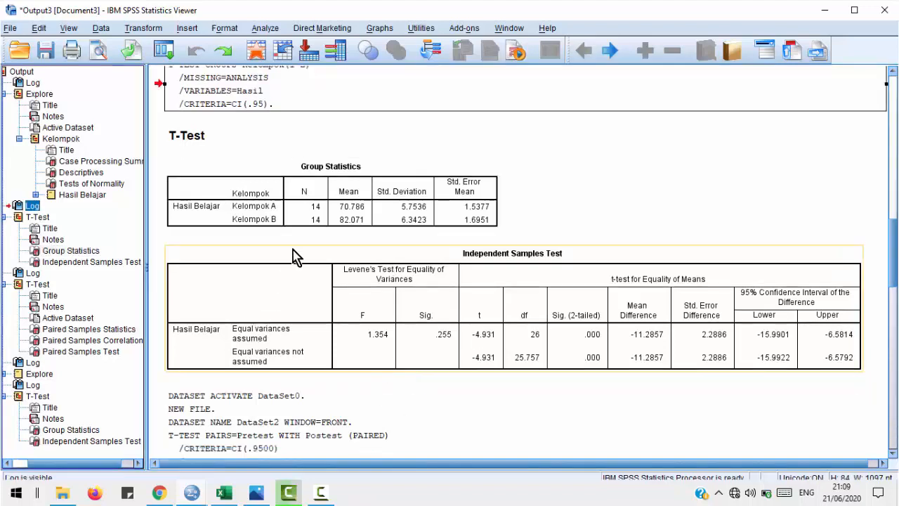
click(299, 257)
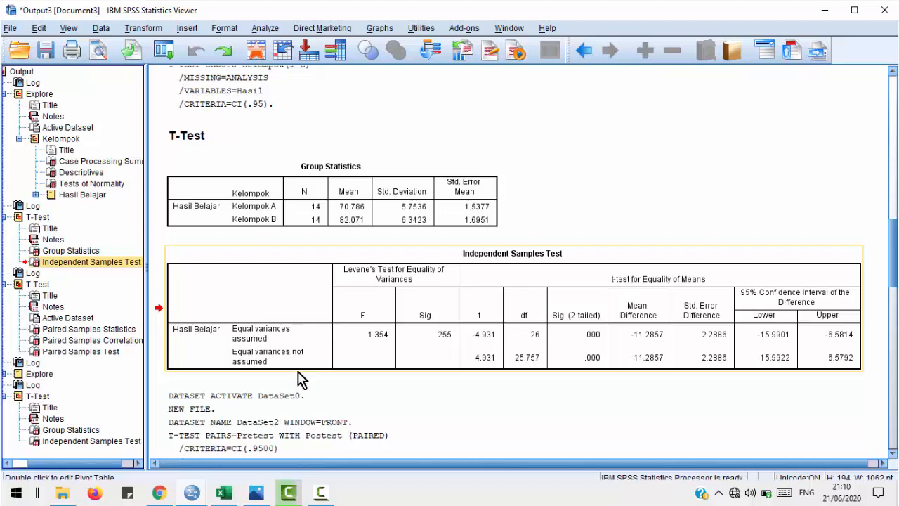
click(320, 492)
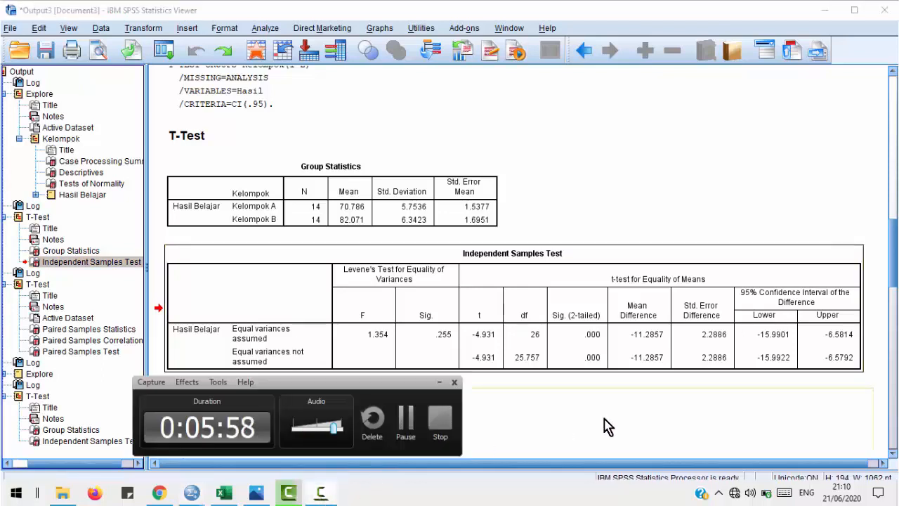
click(406, 420)
click(297, 368)
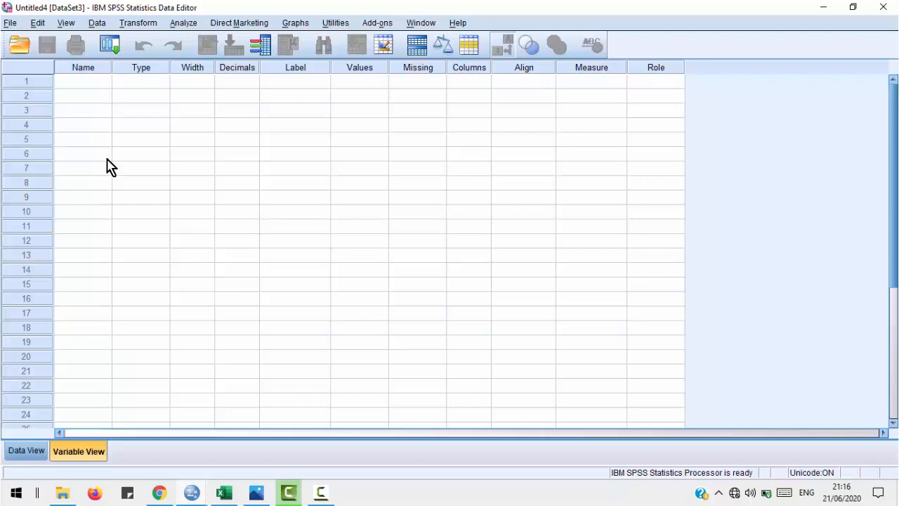
Name the first two variables of the empty dataset Pretest and Posttest.
click(79, 87)
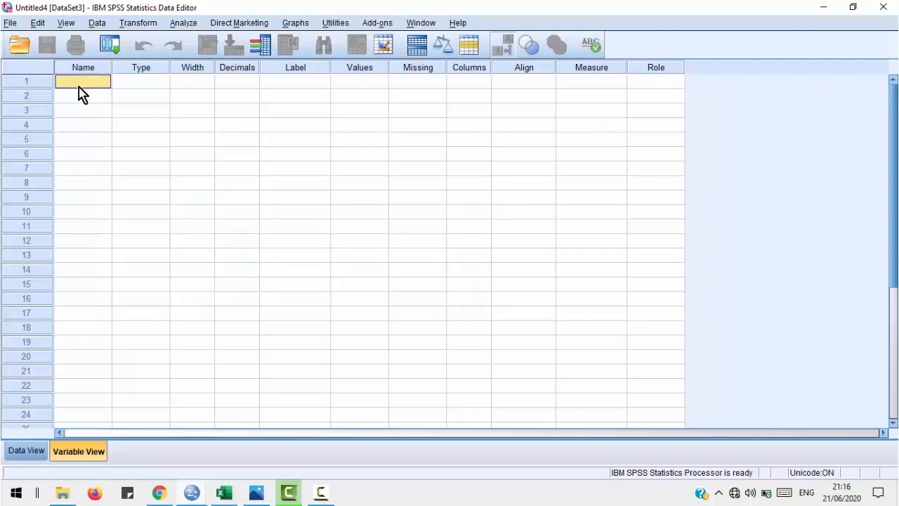
text(PRE)
key(BackSpace)
key(BackSpace)
click(81, 95)
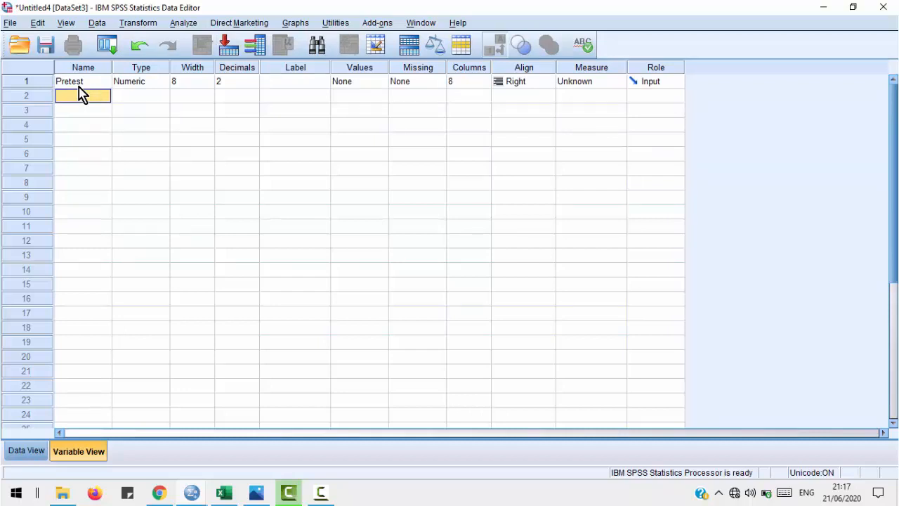
click(81, 95)
text(Pos)
text(ttest)
key(Return)
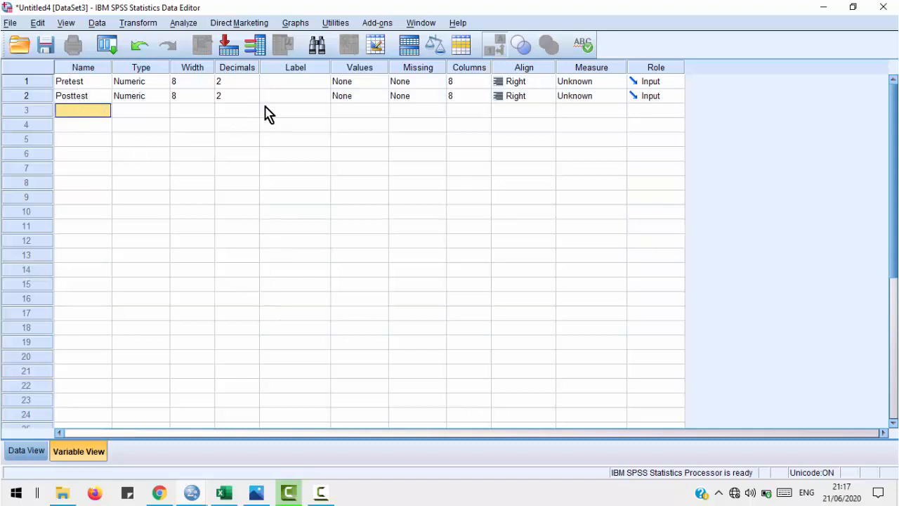
Label the Pretest variable "Pre Tes" and the Posttest variable "Post Test".
click(297, 82)
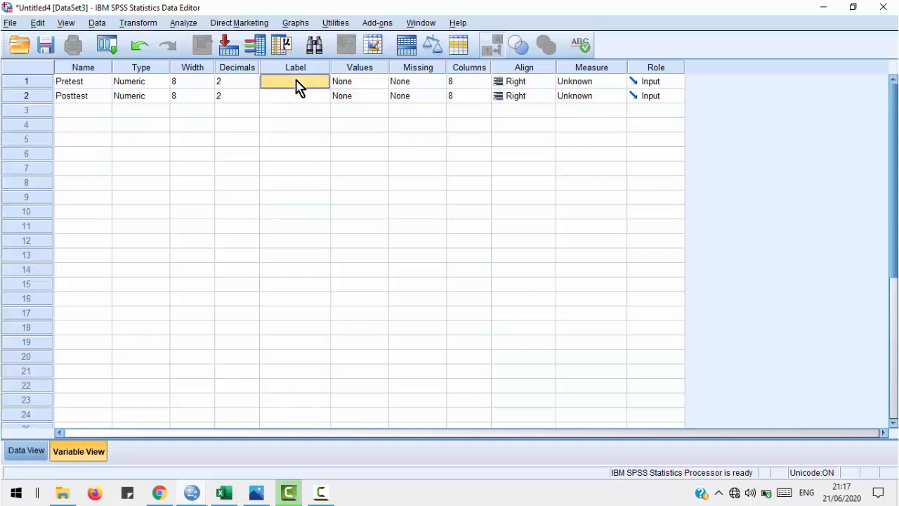
text(H)
key(BackSpace)
text(S)
key(BackSpace)
text(Pre Tes)
key(Return)
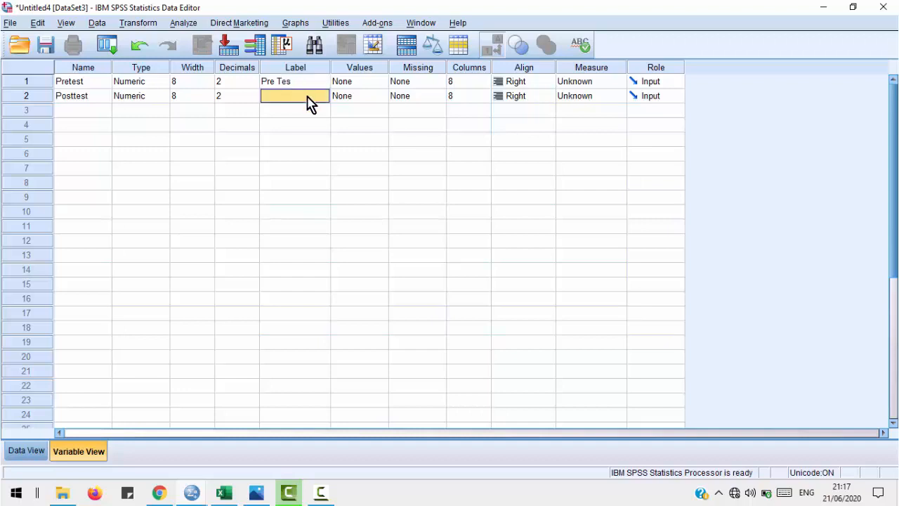
text(Post)
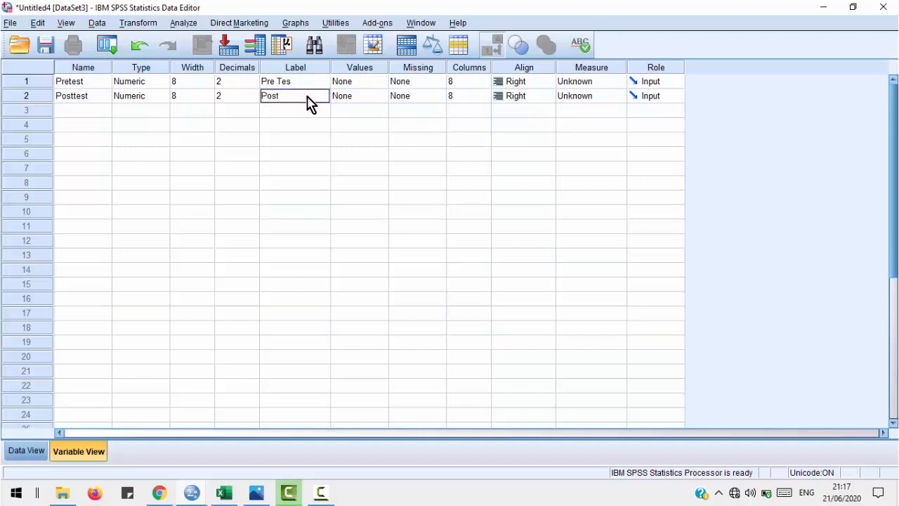
text( Test)
Set the measurement level of both the Pretest and Posttest variables to Scale.
click(592, 83)
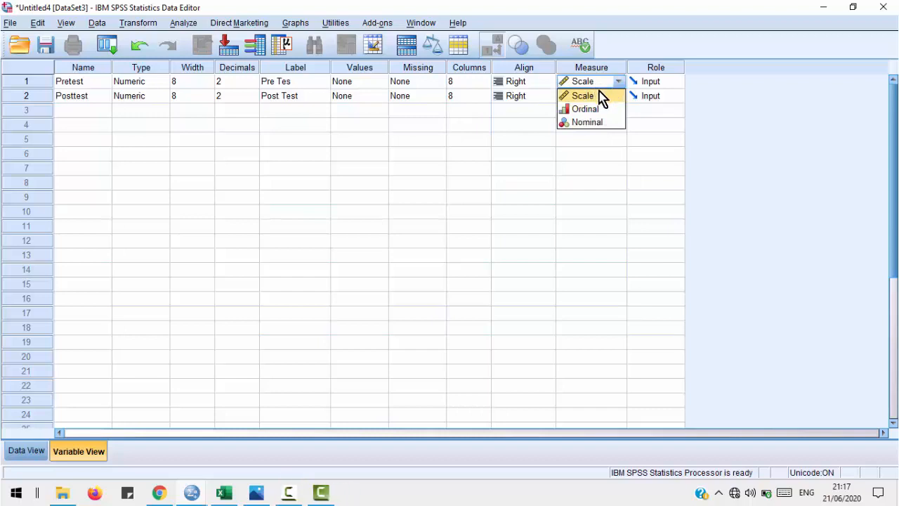
click(602, 97)
click(598, 99)
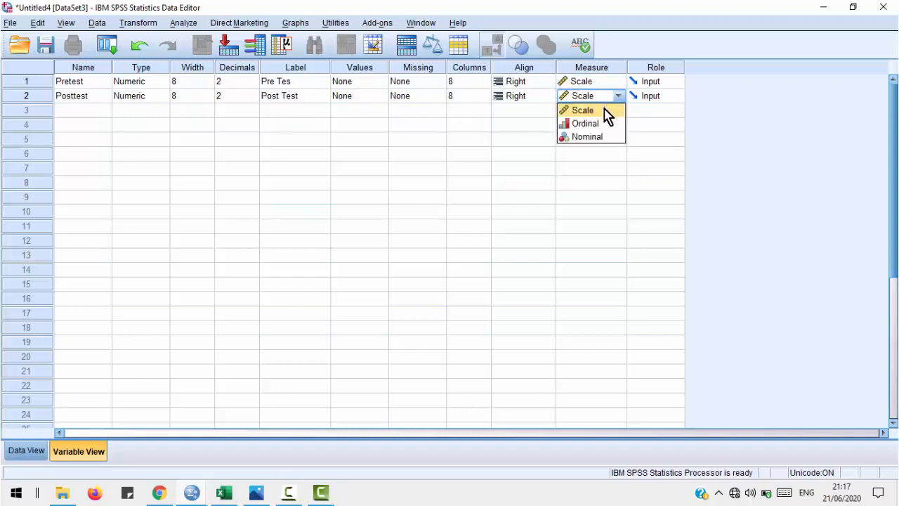
click(604, 111)
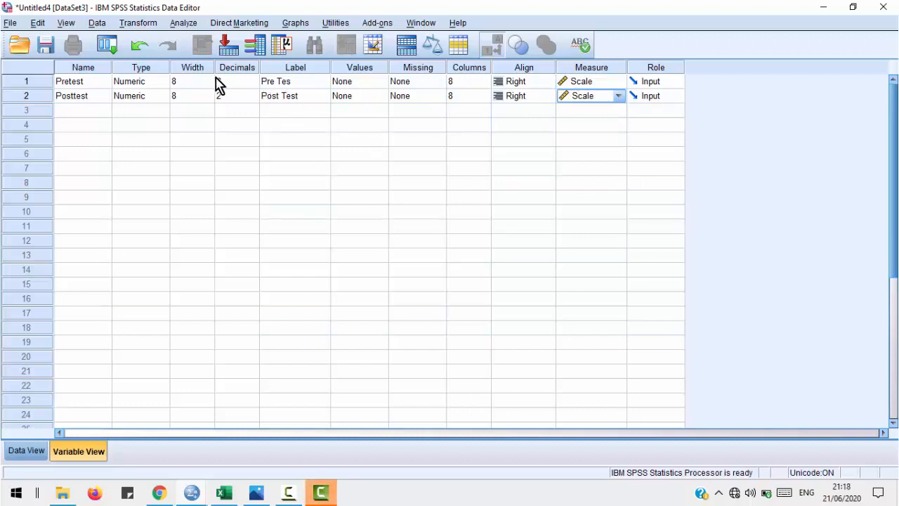
Set the decimals of both the Pretest and Posttest variables to 0.
click(248, 86)
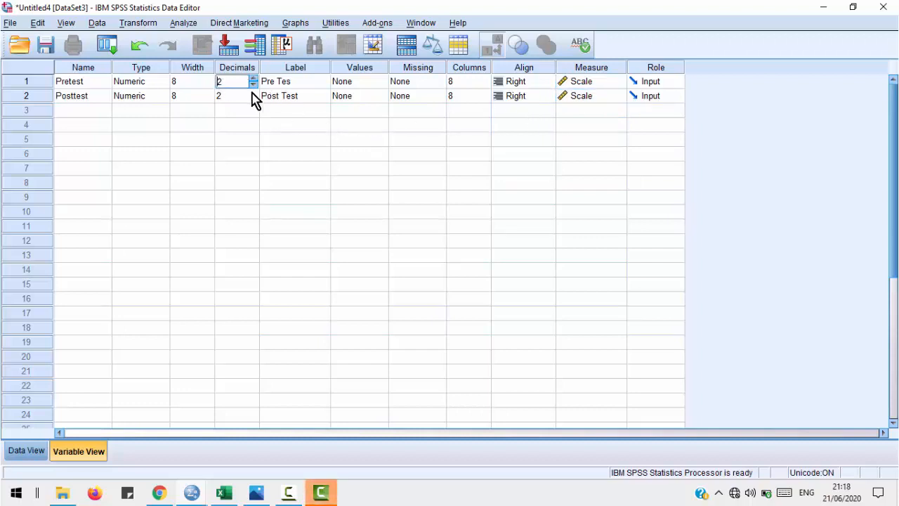
click(253, 84)
click(253, 84)
click(247, 97)
click(254, 98)
click(254, 98)
click(247, 144)
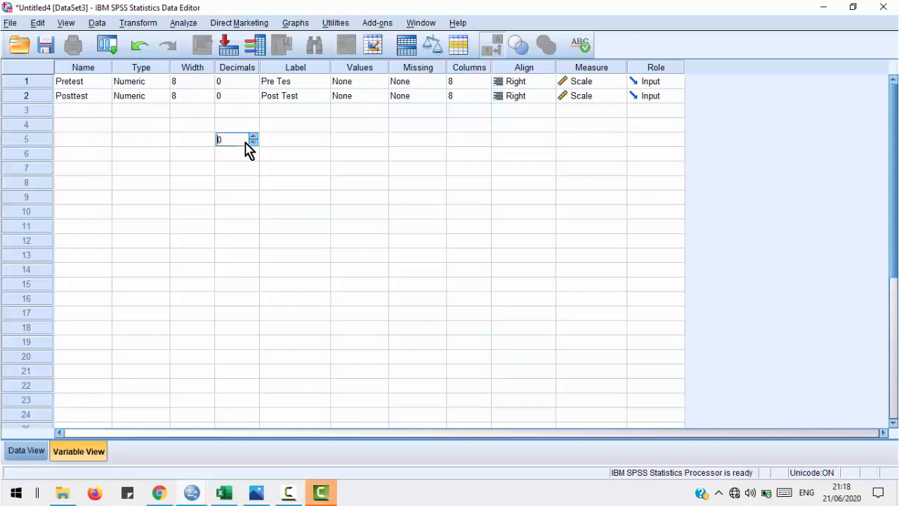
click(210, 186)
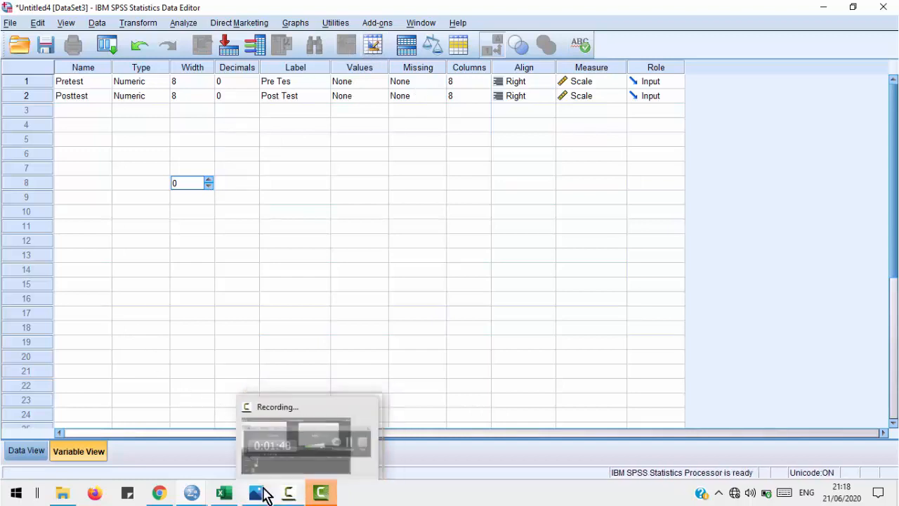
click(288, 494)
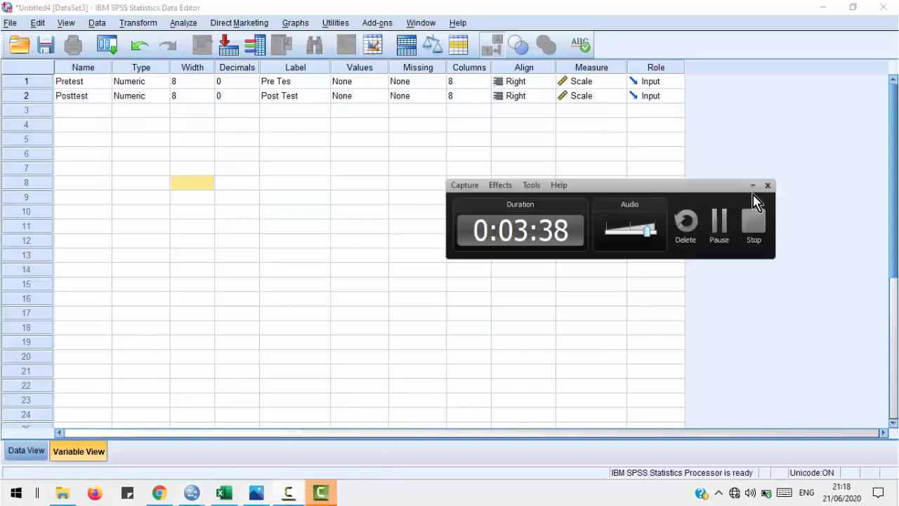
click(720, 224)
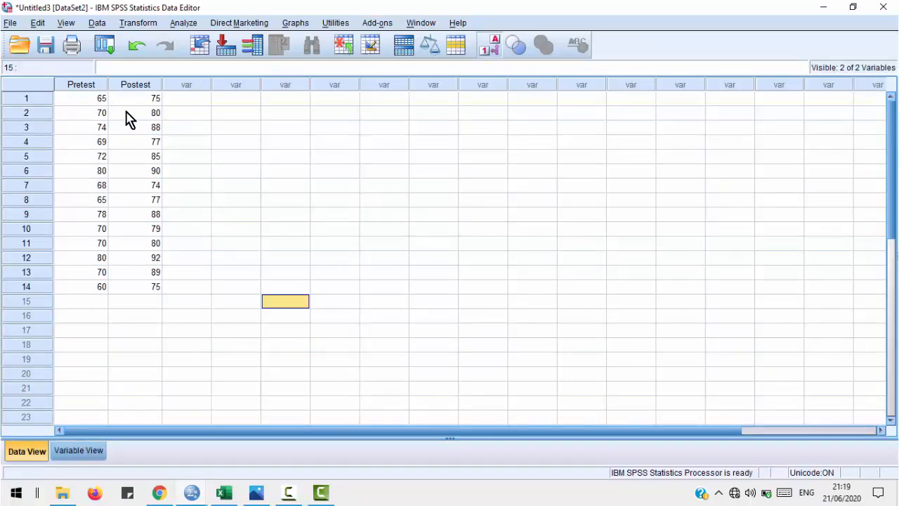
Review the Pretest and Postest scores in the filled dataset, starting from the first case.
click(81, 99)
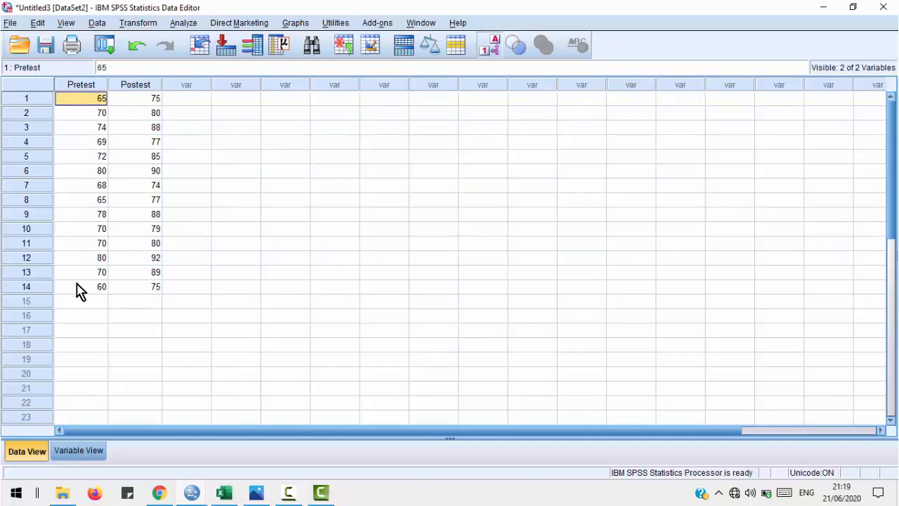
Start a Paired-Samples T Test on the dataset holding the Pretest and Postest scores.
click(133, 99)
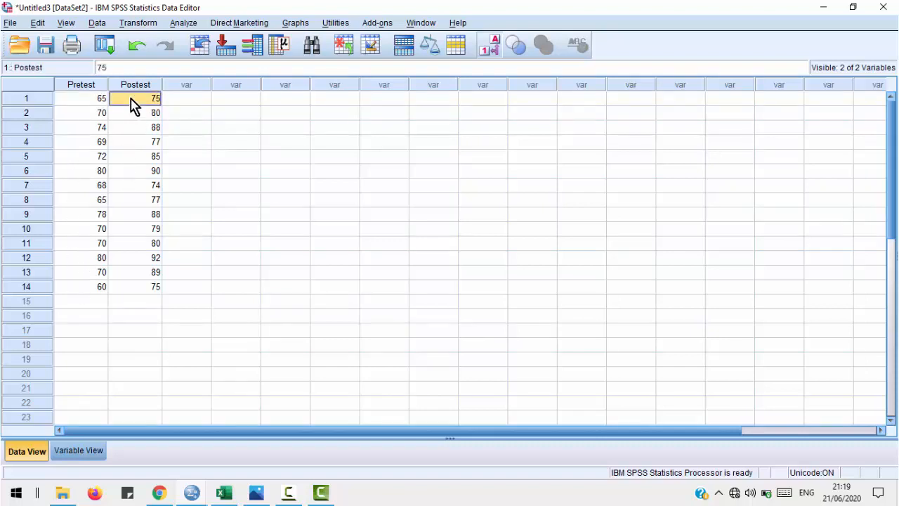
click(218, 191)
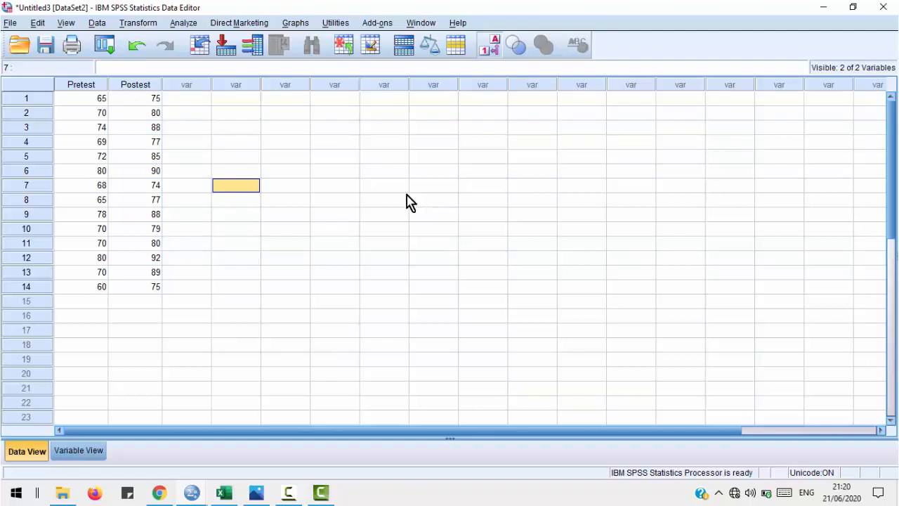
click(182, 24)
mouse_move(250, 87)
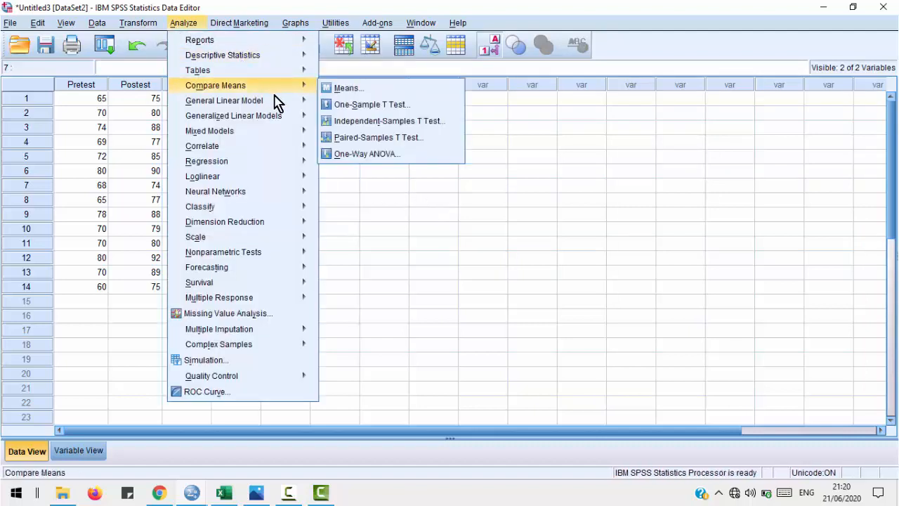
click(409, 142)
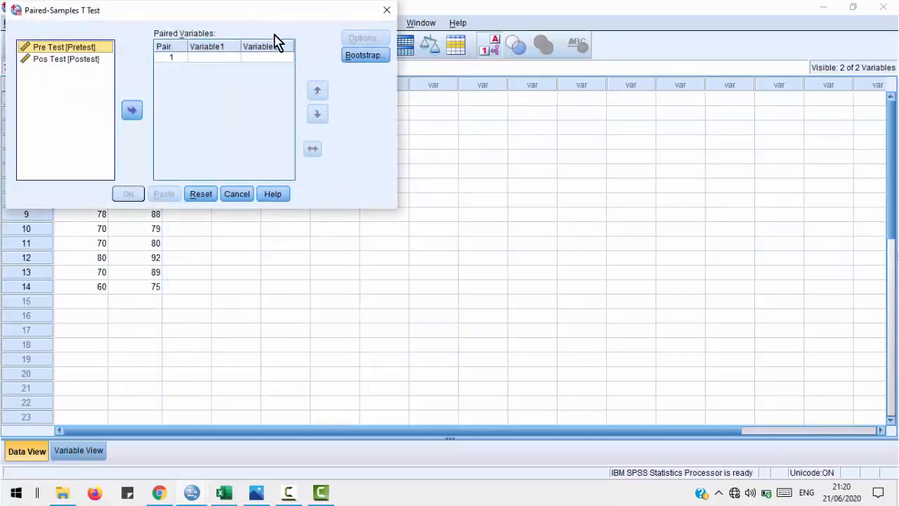
drag(222, 21, 420, 112)
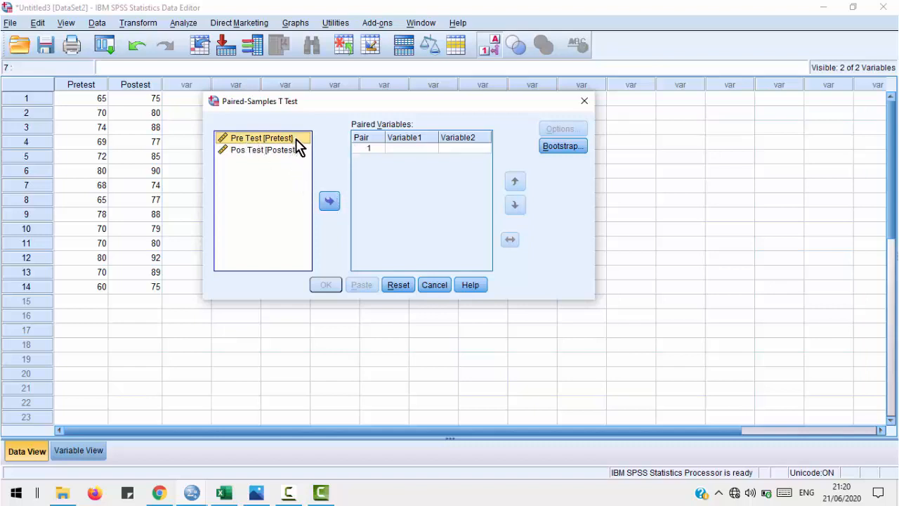
Set Pre Test as Variable1 and Pos Test as Variable2 of the first pair.
click(330, 201)
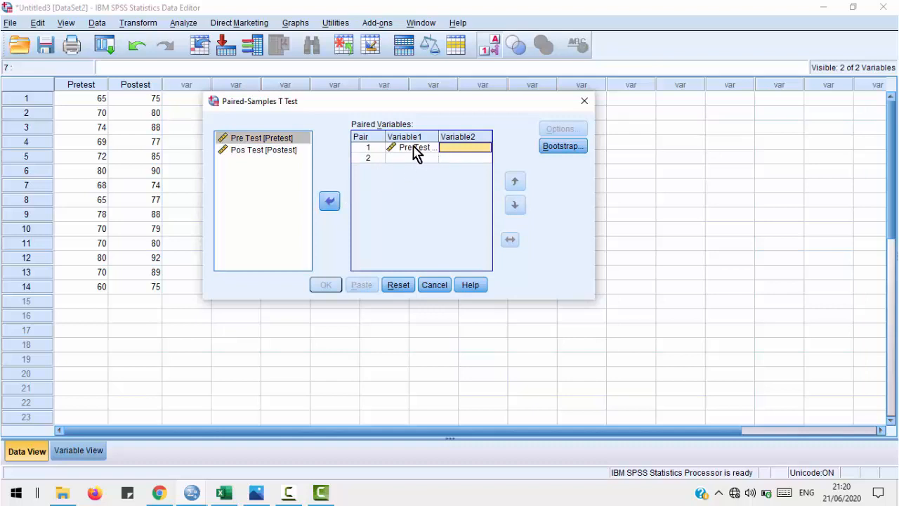
click(279, 149)
click(327, 208)
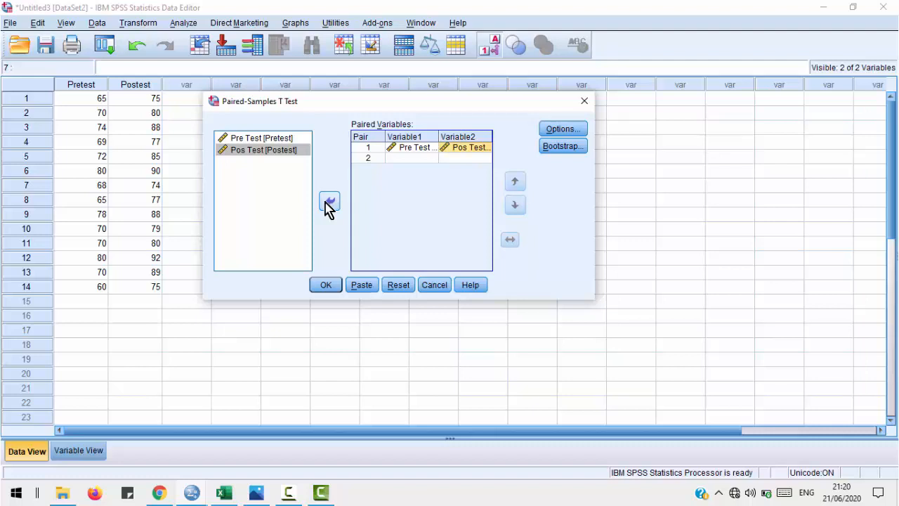
Keep the 95% confidence interval with cases excluded analysis by analysis, and run the paired-samples t test.
click(570, 132)
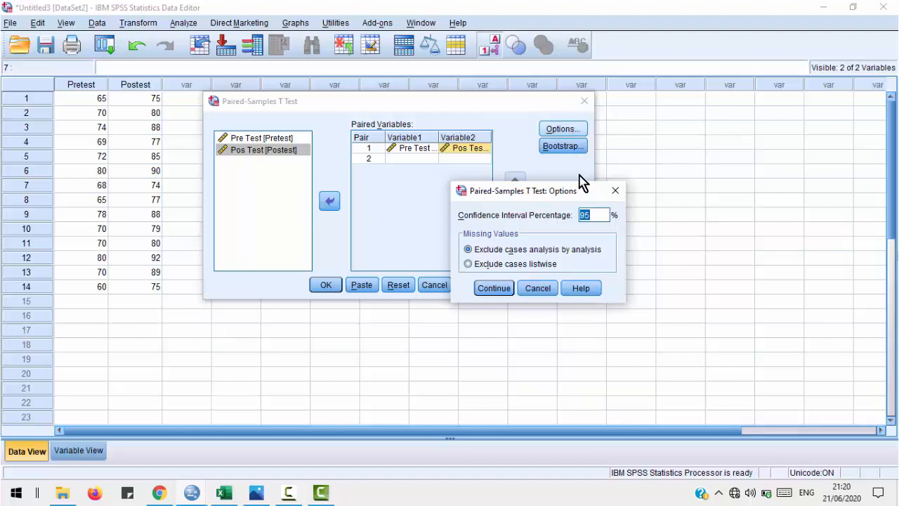
click(491, 293)
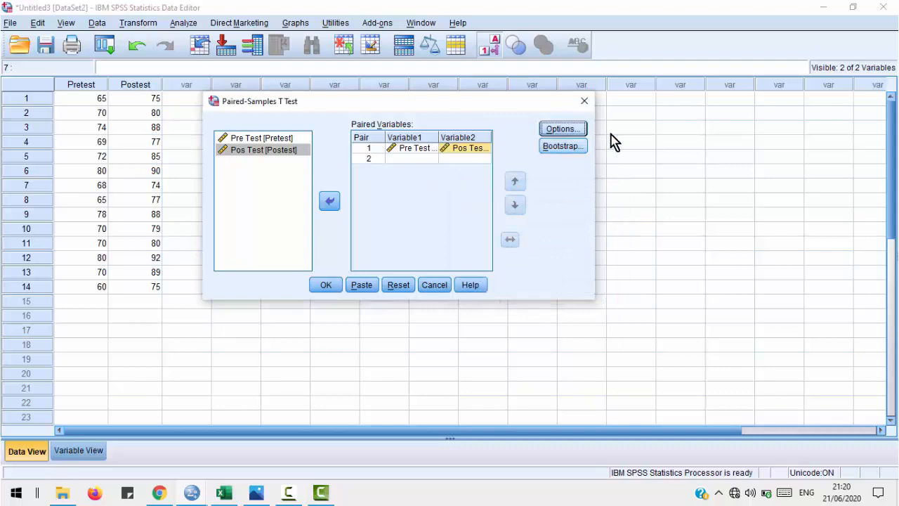
click(333, 288)
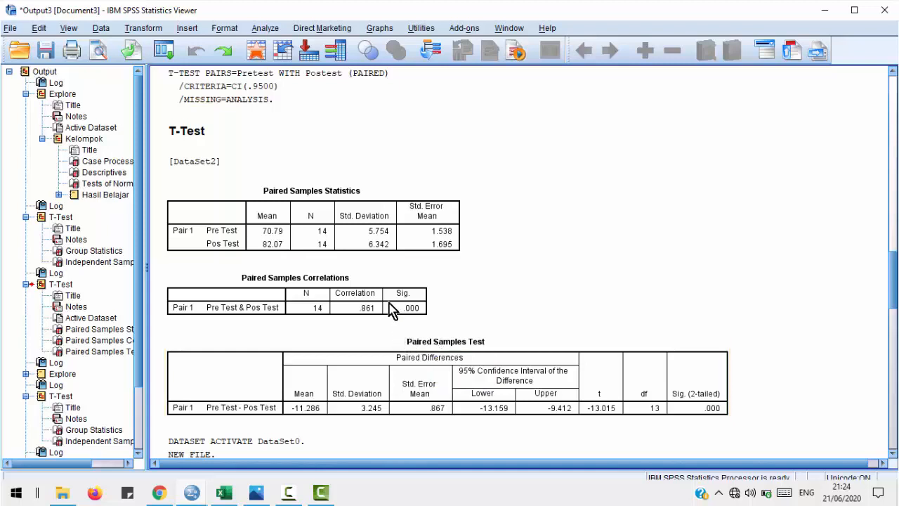
Examine the Paired Samples Correlations table in the t-test output.
click(407, 289)
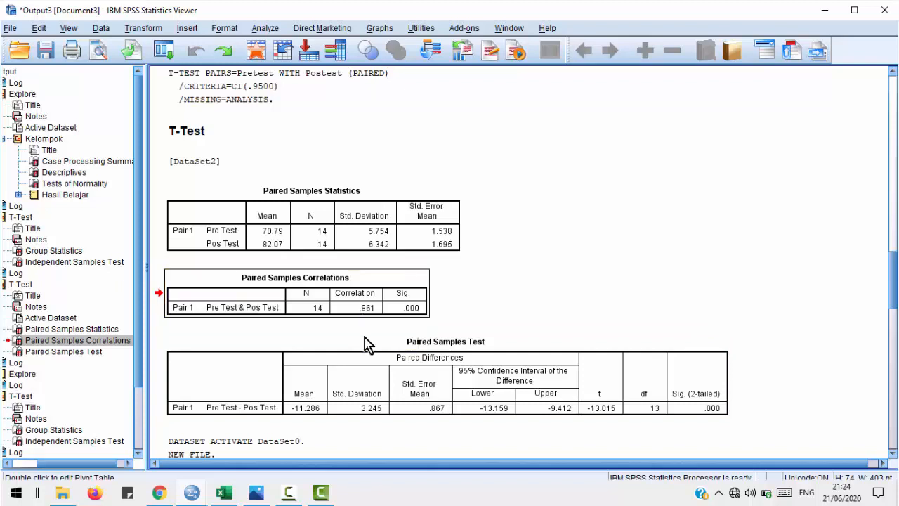
click(373, 316)
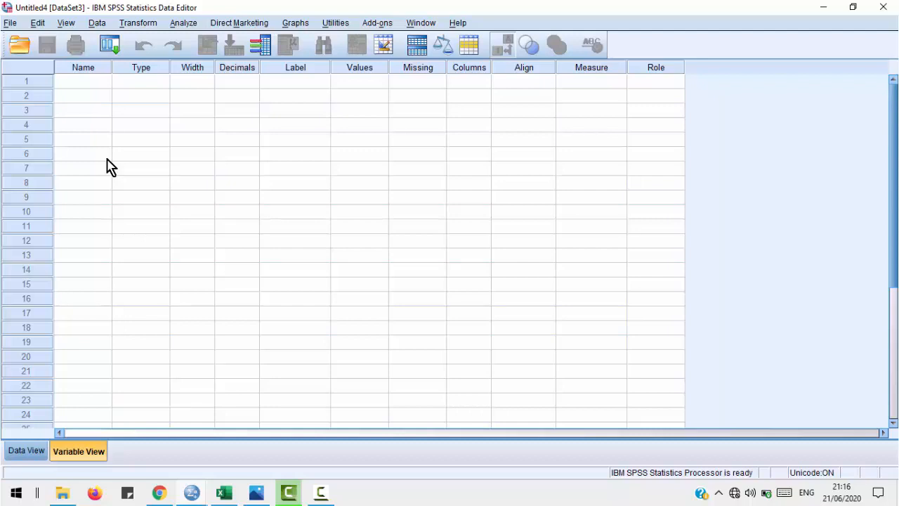
Define two variables named Pretest and Posttest in the empty dataset.
click(79, 85)
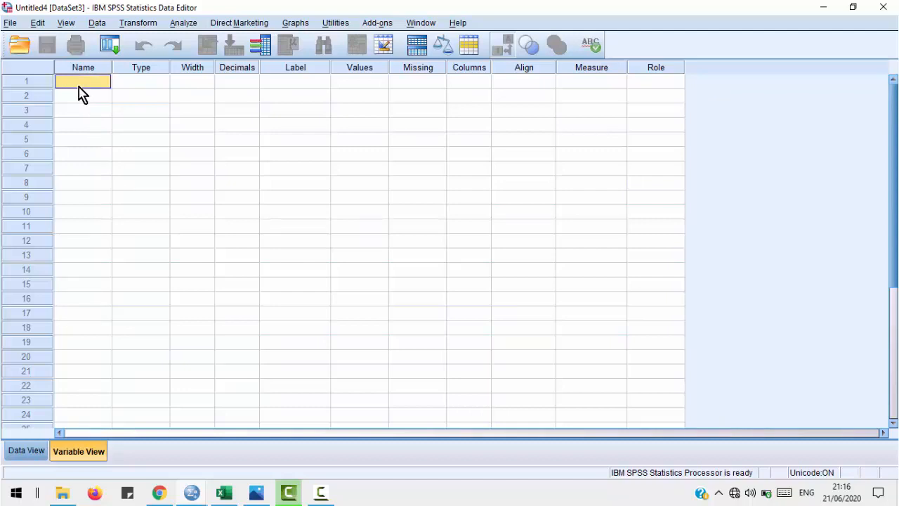
text(PRE)
key(BackSpace)
key(BackSpace)
key(Return)
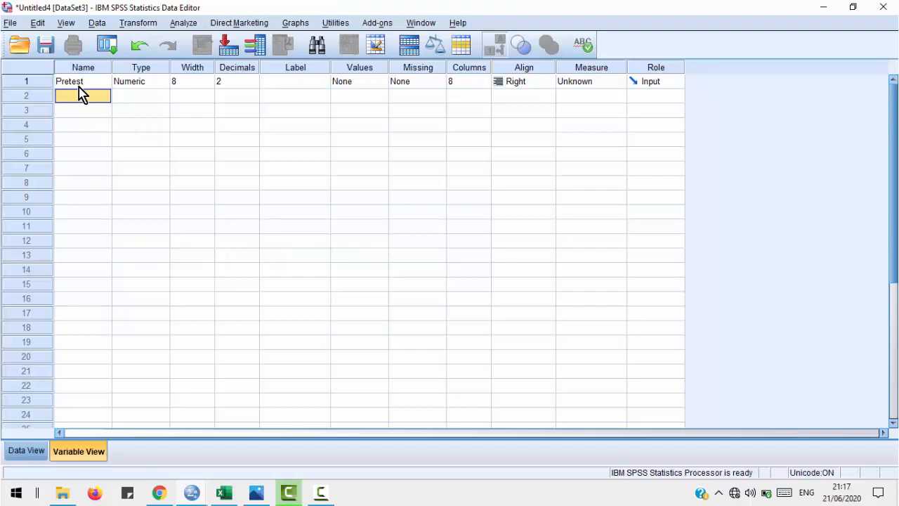
text(Po)
text(sttest)
key(Return)
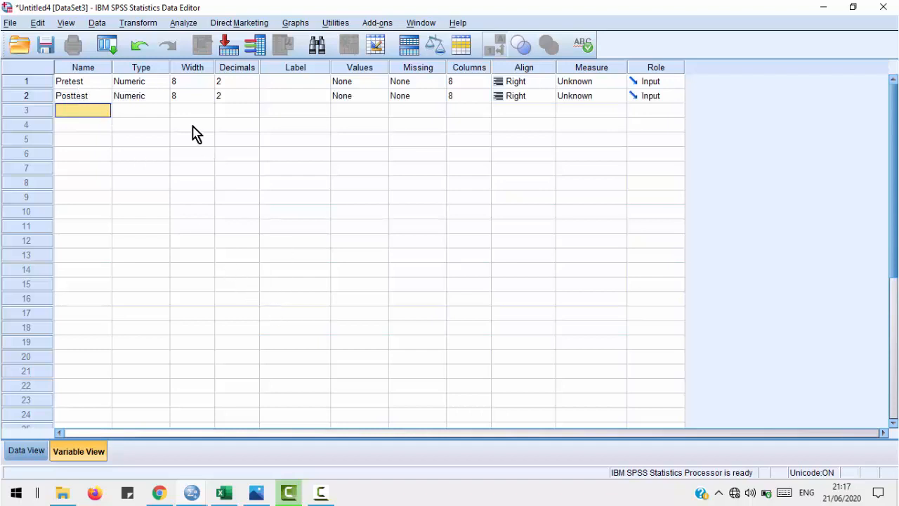
Label the Pretest variable "Pre Tes" and the Posttest variable "Post Test".
click(299, 83)
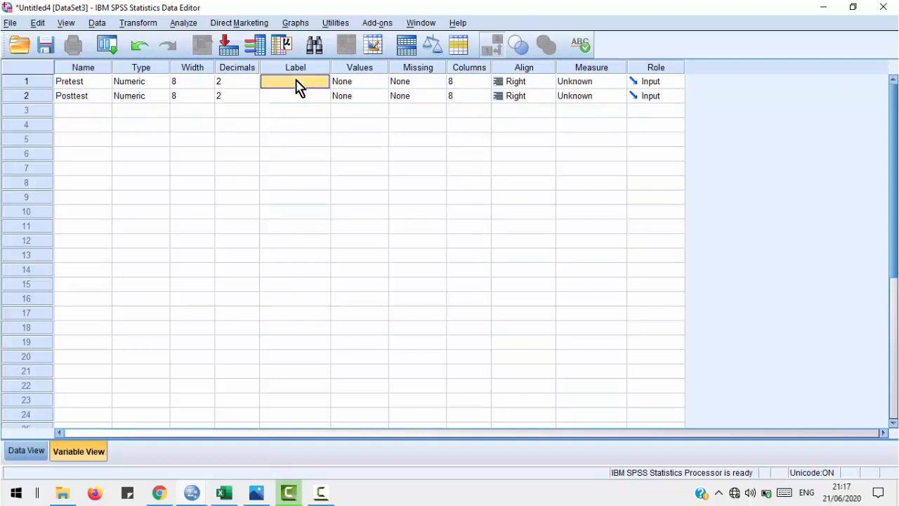
text(H)
key(BackSpace)
text(S)
key(BackSpace)
text(Pre Tes)
key(Return)
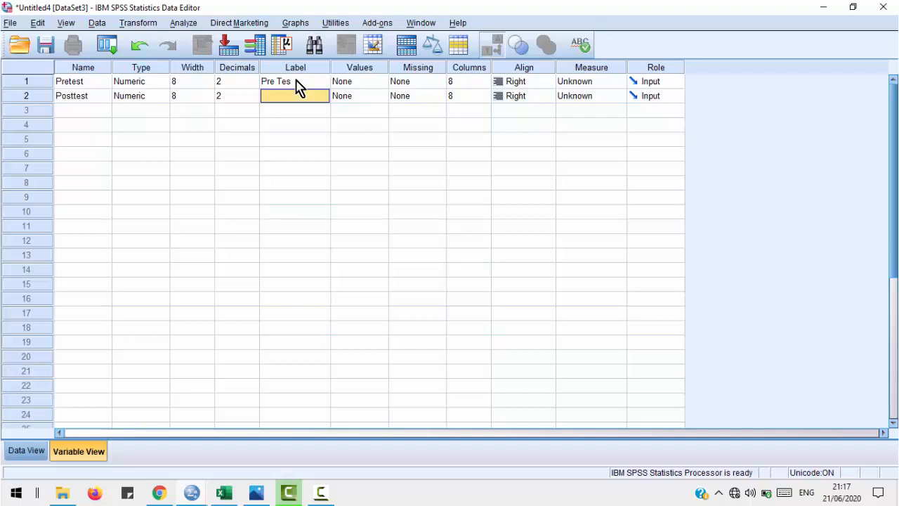
text(Post Test)
Set the measurement level of both the Pretest and Posttest variables to Scale.
click(591, 83)
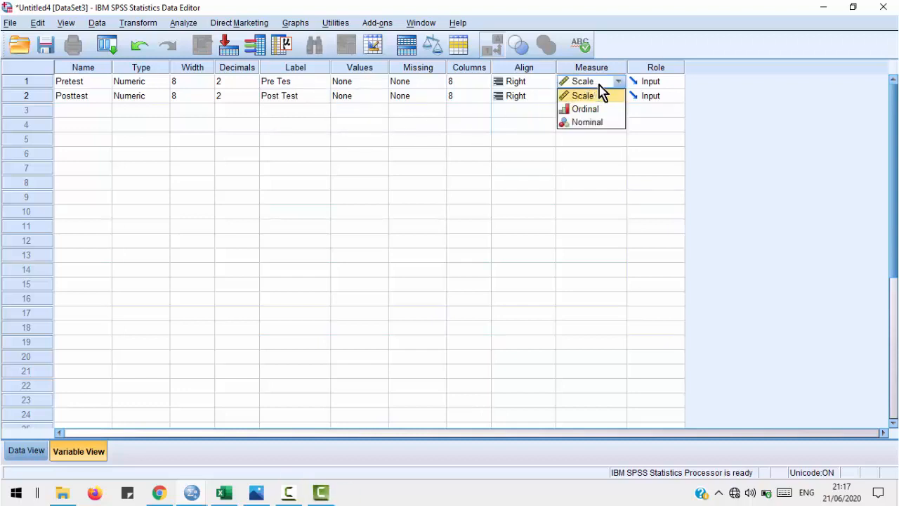
click(602, 98)
click(599, 97)
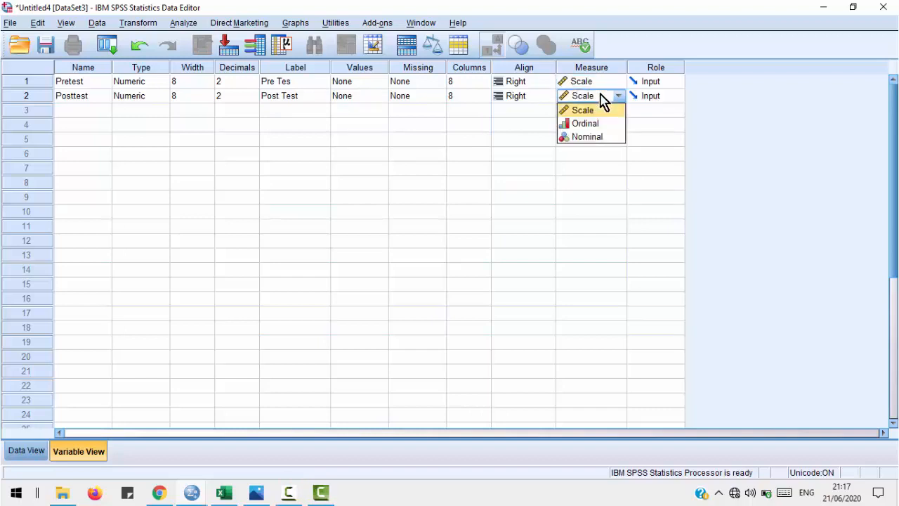
click(606, 114)
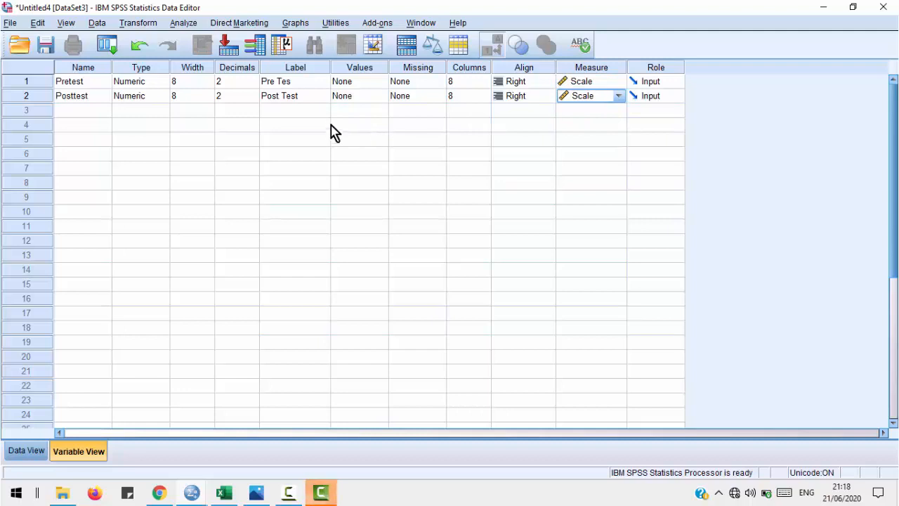
Set the decimals of both the Pretest and Posttest variables to 0.
click(245, 85)
click(254, 84)
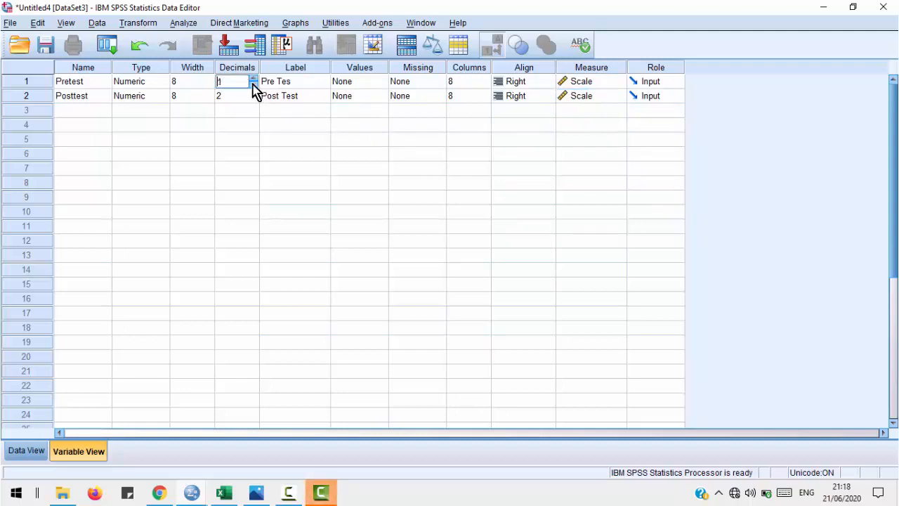
click(254, 84)
click(246, 97)
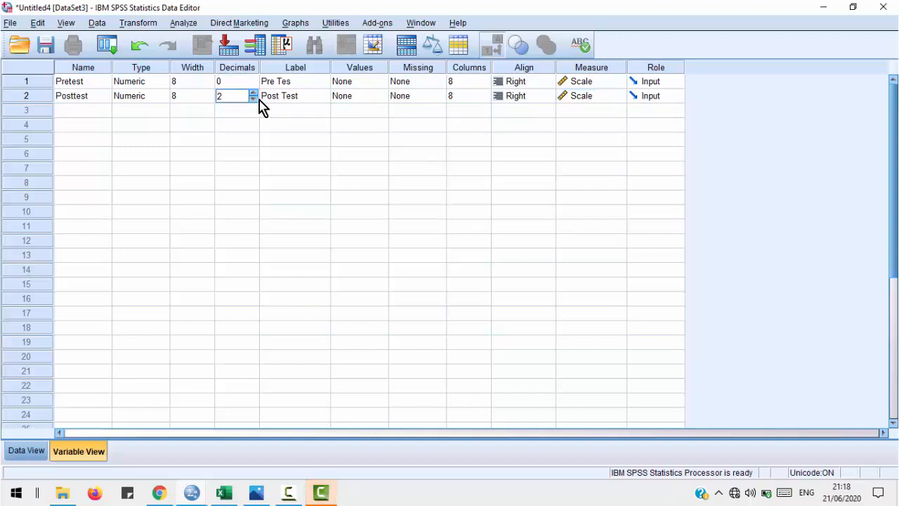
click(254, 98)
click(253, 99)
click(244, 139)
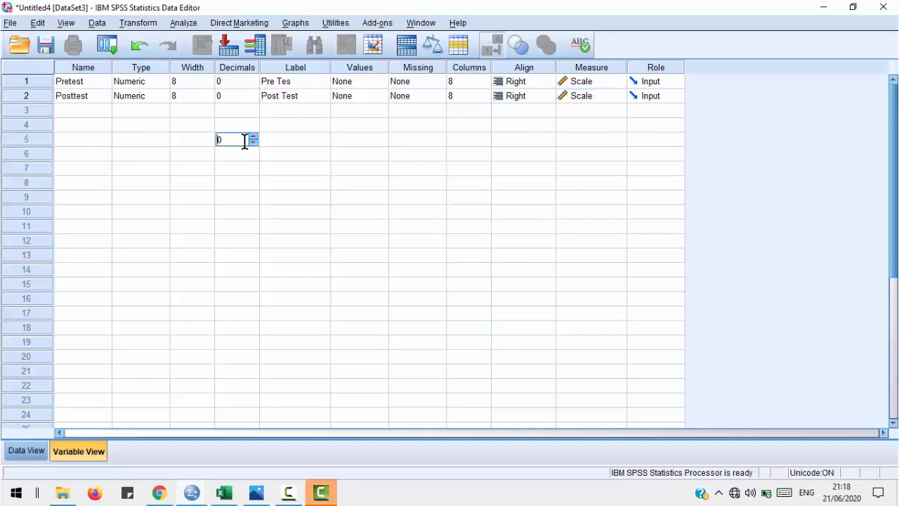
click(208, 184)
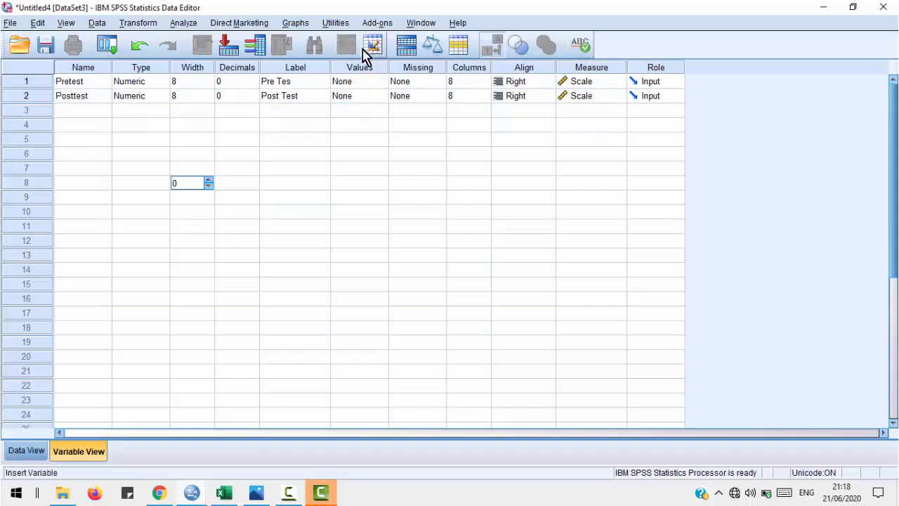
Review the Pretest and Postest scores in the filled dataset, starting from the first case.
click(322, 491)
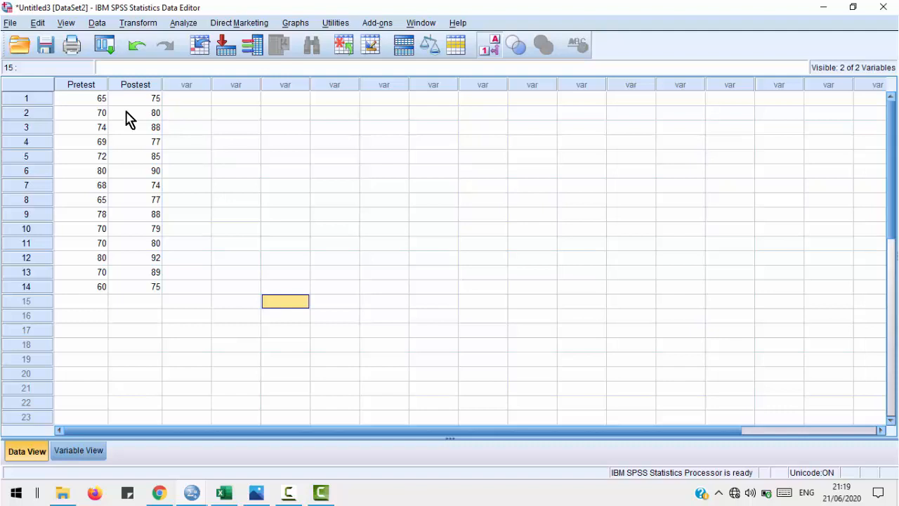
click(83, 101)
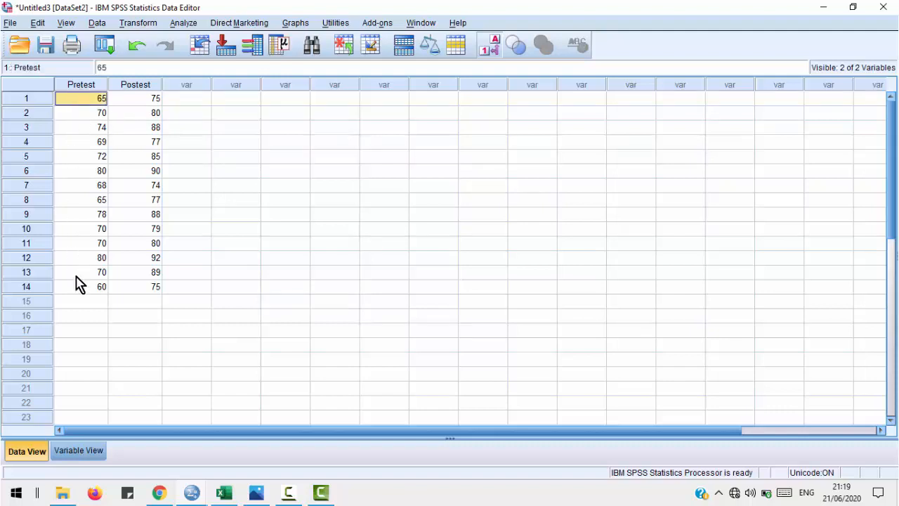
click(131, 99)
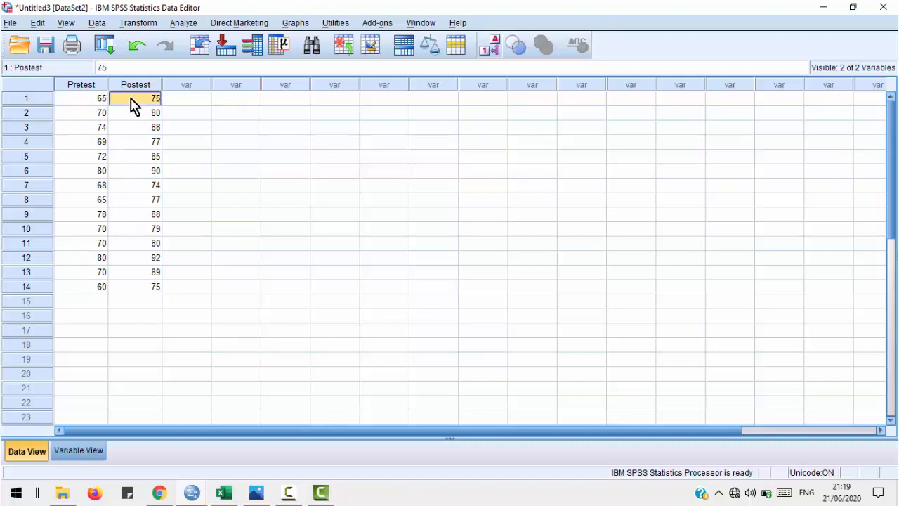
click(216, 188)
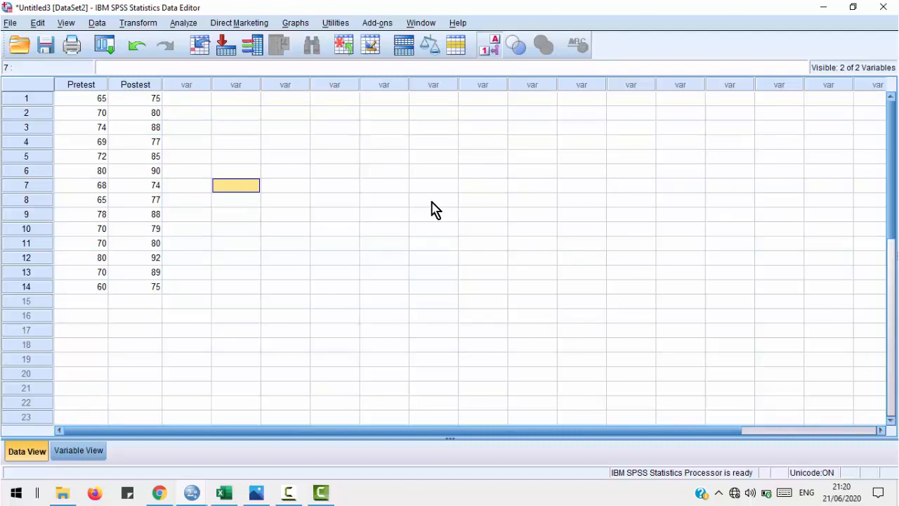
Start a Paired-Samples T Test on the dataset holding the Pretest and Postest scores.
click(182, 24)
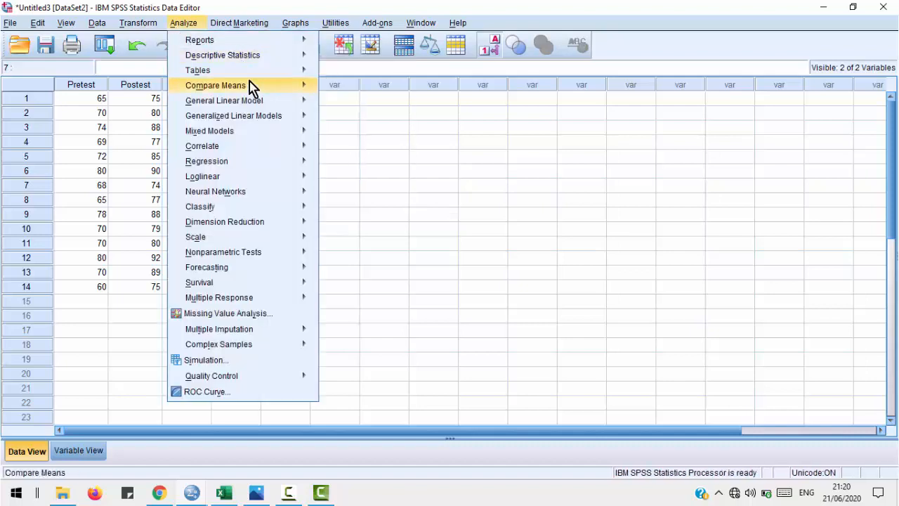
mouse_move(297, 85)
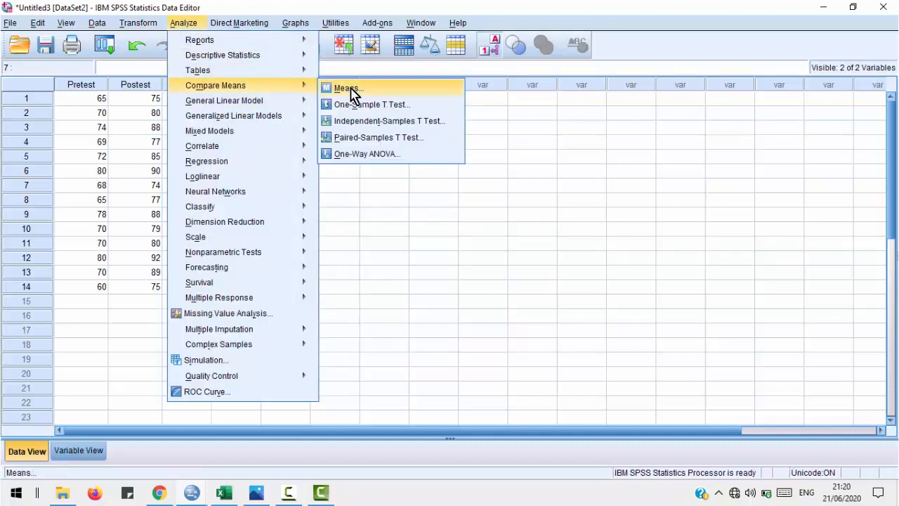
click(406, 140)
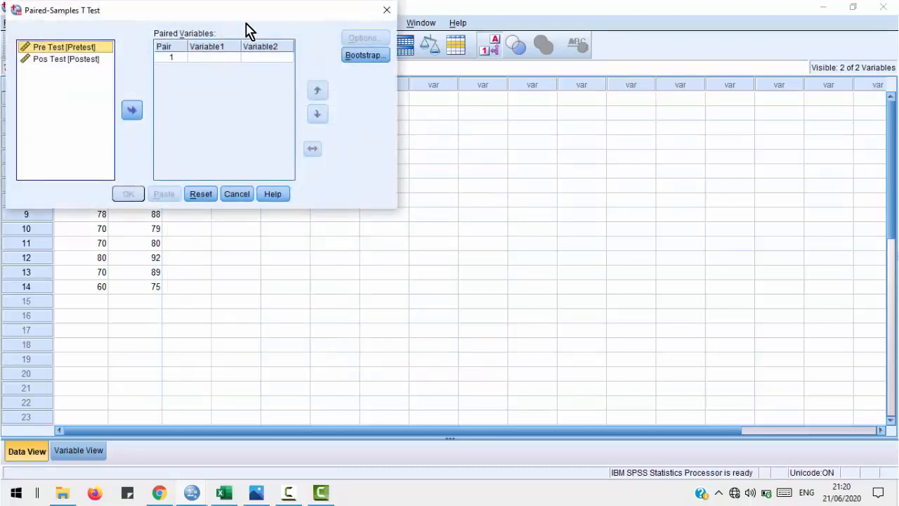
drag(219, 14, 420, 112)
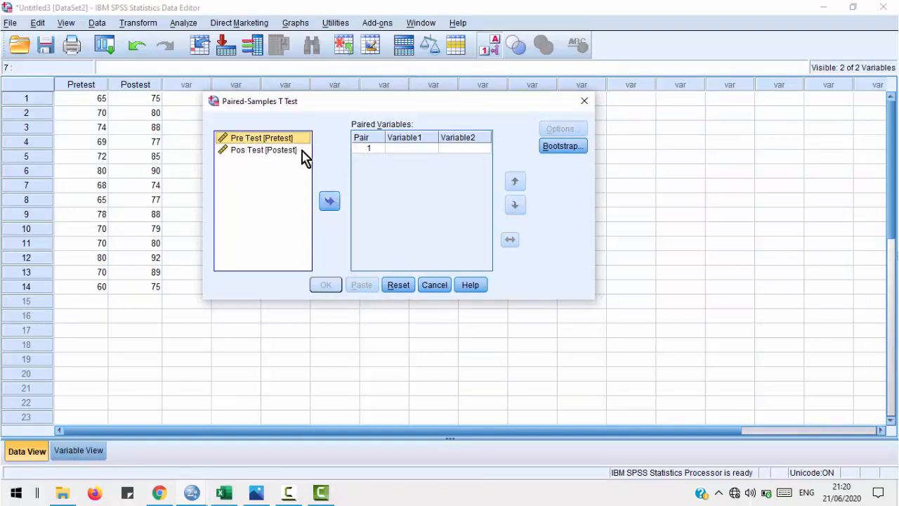
Pair Pre Test as the first variable with Pos Test as the second variable in pair 1.
click(330, 201)
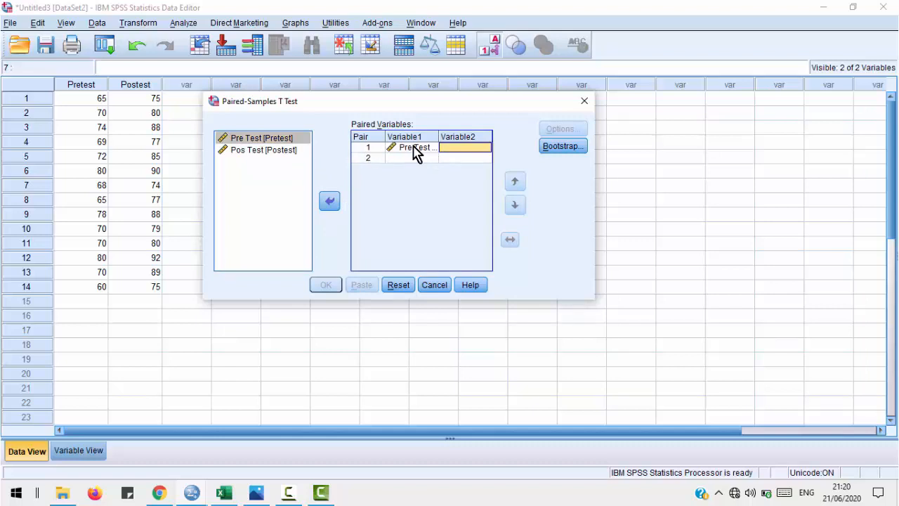
click(280, 150)
click(324, 203)
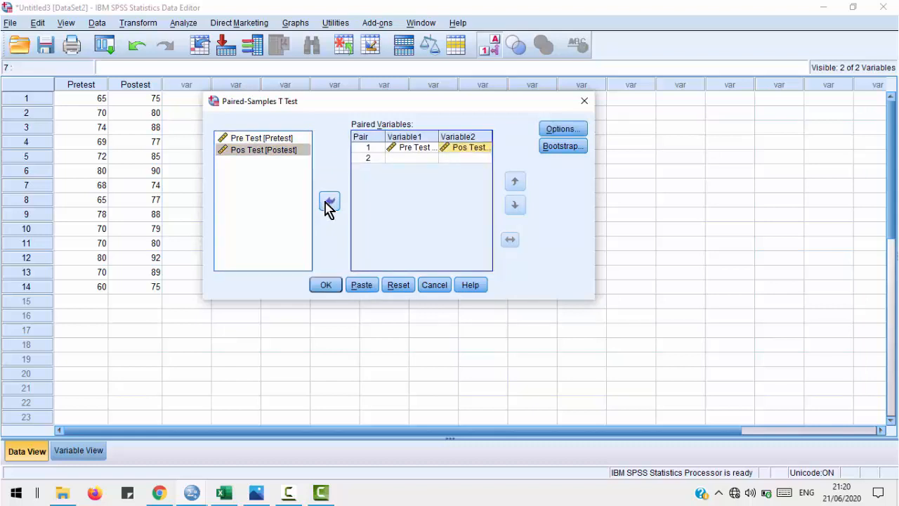
Accept a 95% confidence interval with cases excluded analysis by analysis, and run the paired-samples t test.
click(569, 132)
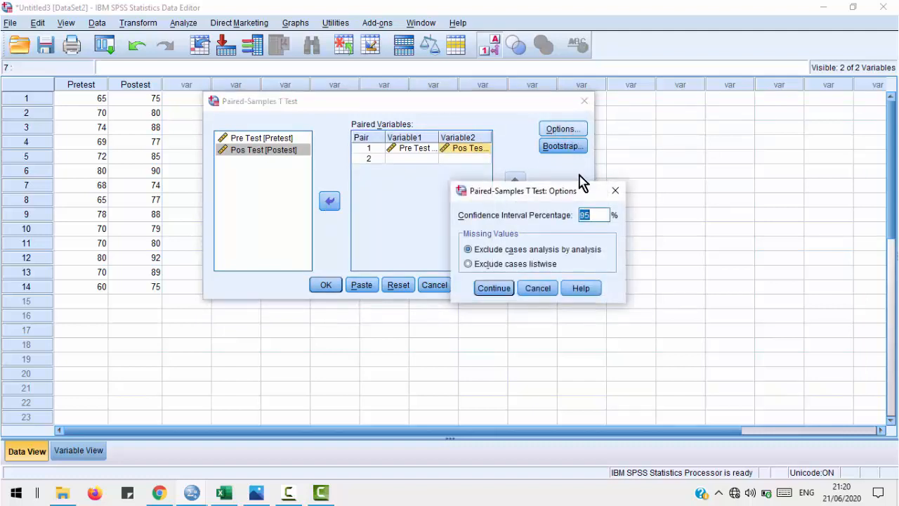
click(493, 289)
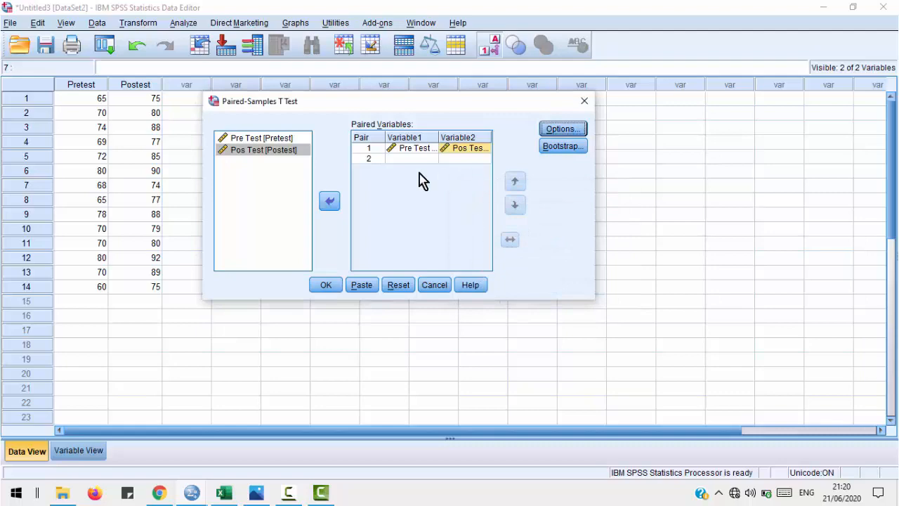
click(330, 285)
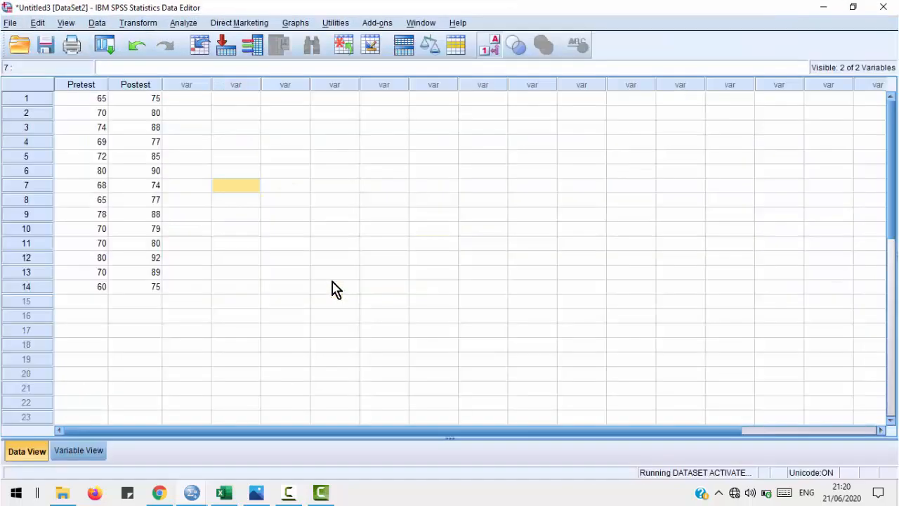
click(295, 494)
click(719, 221)
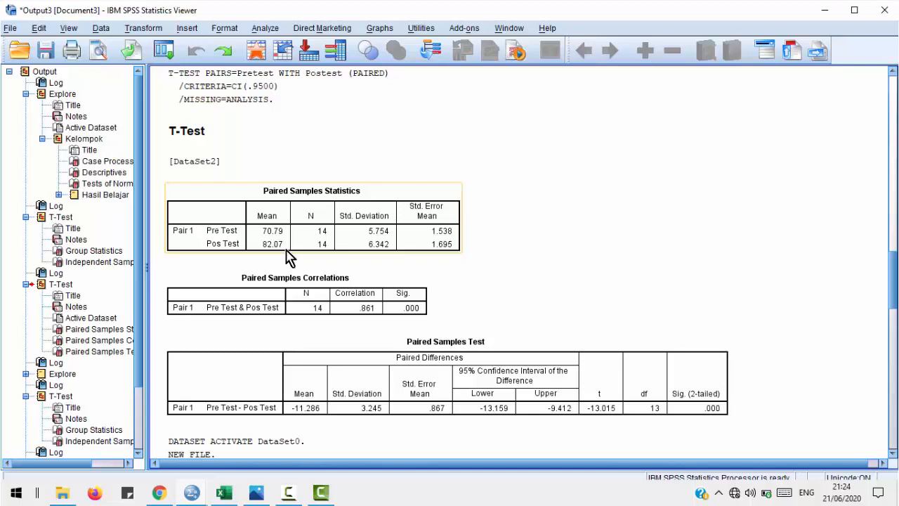
Examine the paired t-test output, selecting the Paired Samples Correlations table to read its correlation and significance.
click(394, 379)
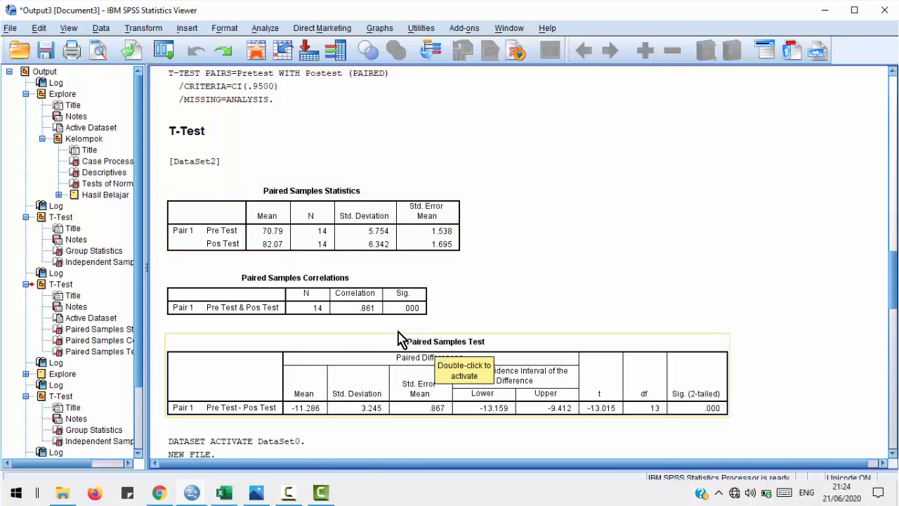
click(397, 300)
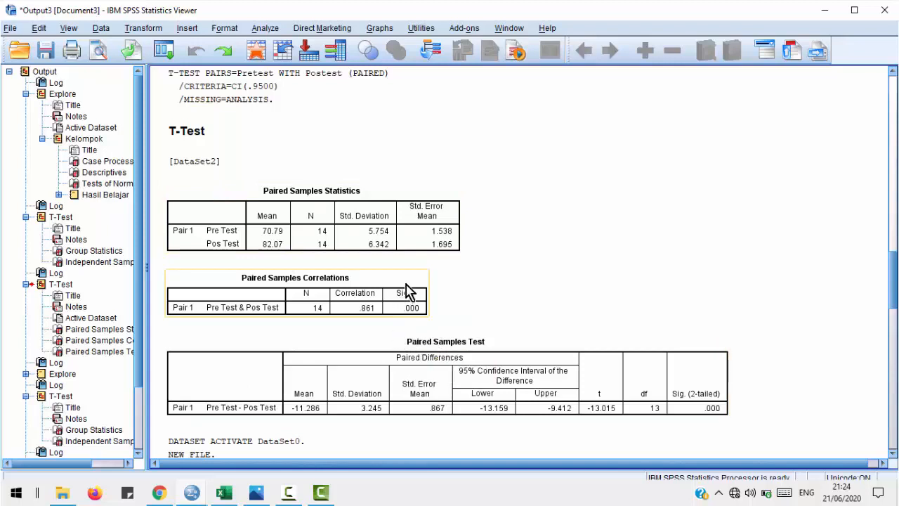
click(407, 291)
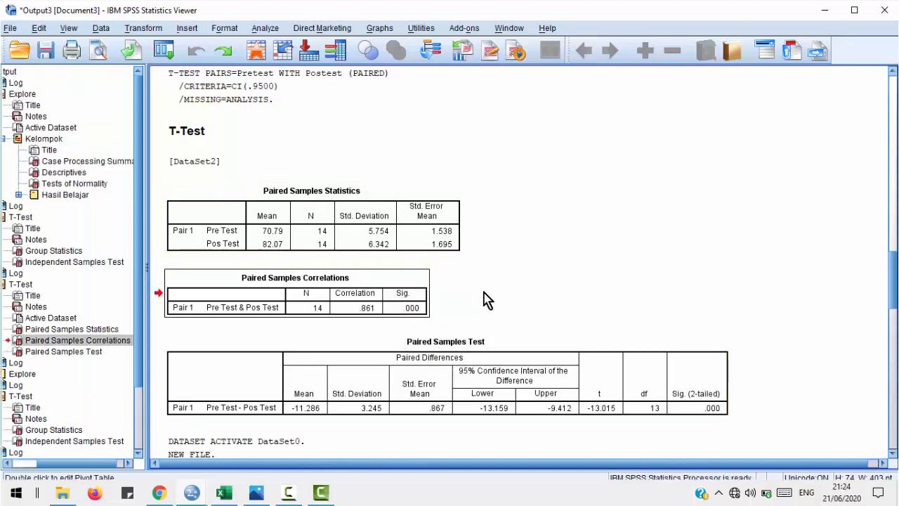